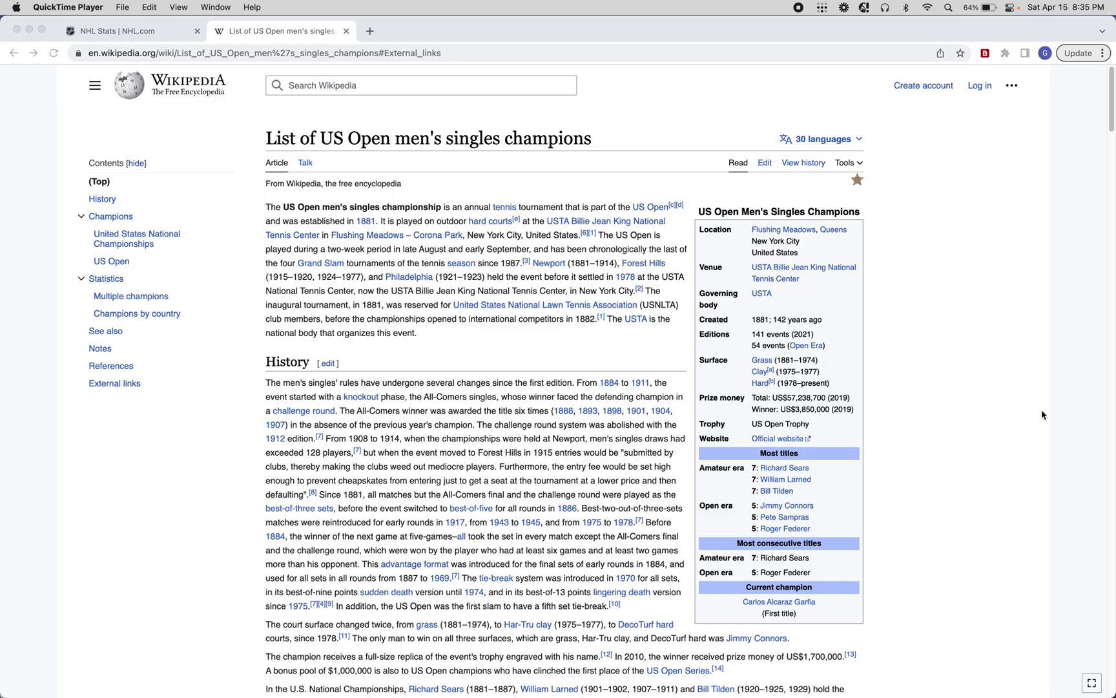
# Bring Chrome to the front with the 'List of US Open men's singles champions' Wikipedia article.
pyautogui.click(997, 346)
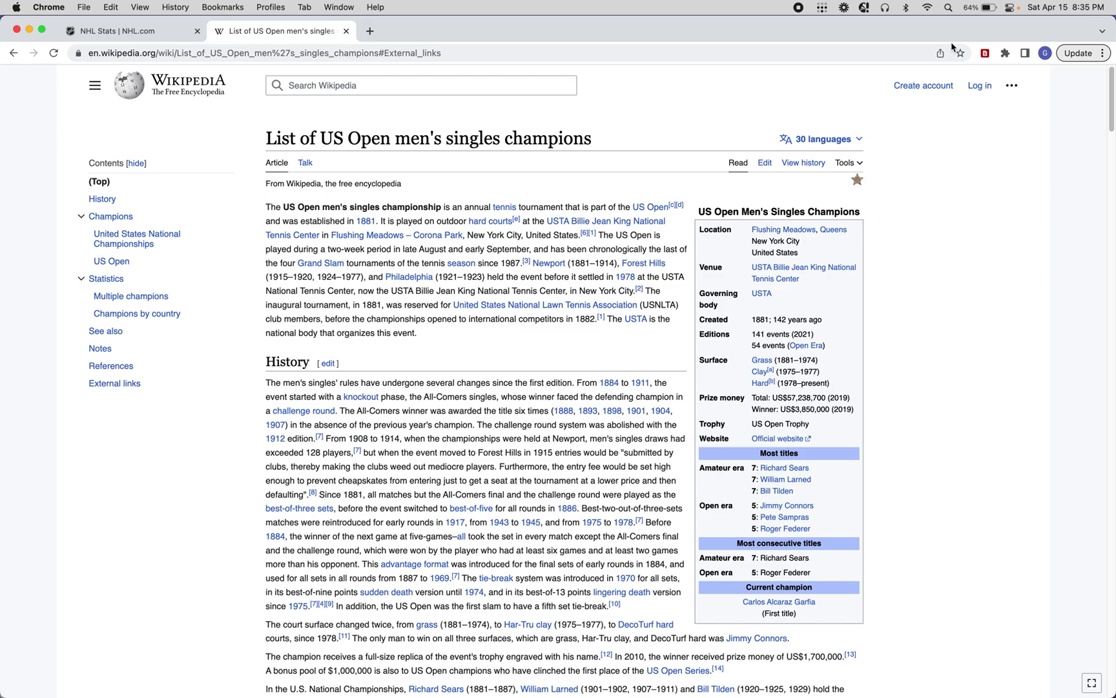
# List the page's 10 tables in Table Capture and select only the 56 x 6 US Open table.
pyautogui.click(985, 54)
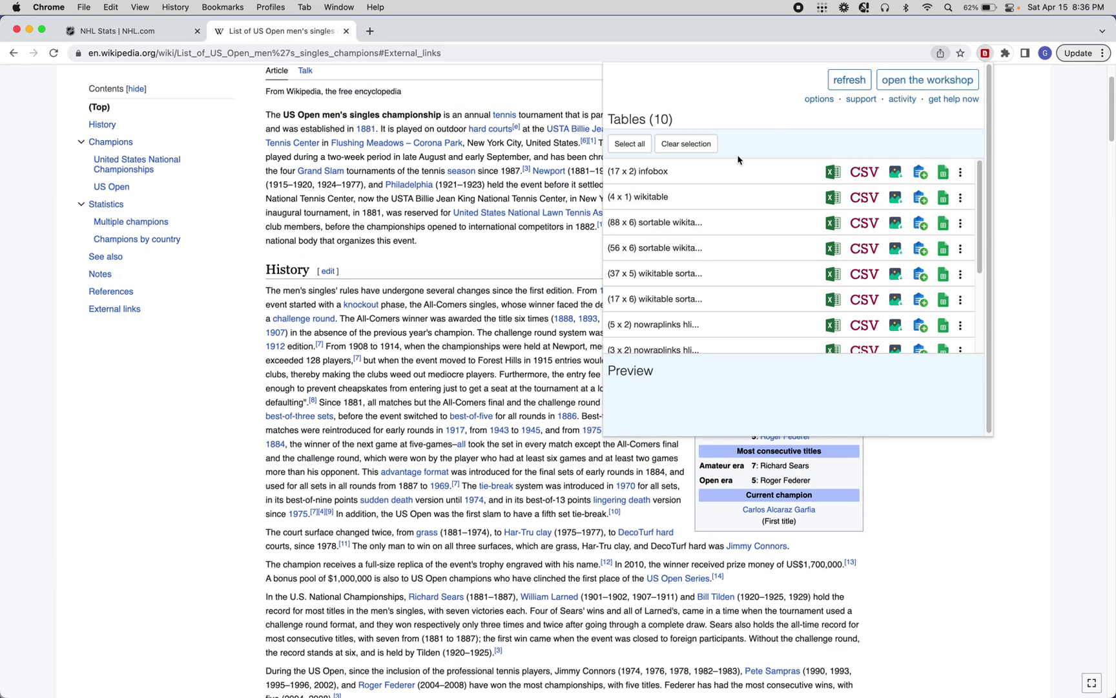
pyautogui.scroll(-2, 658, 213)
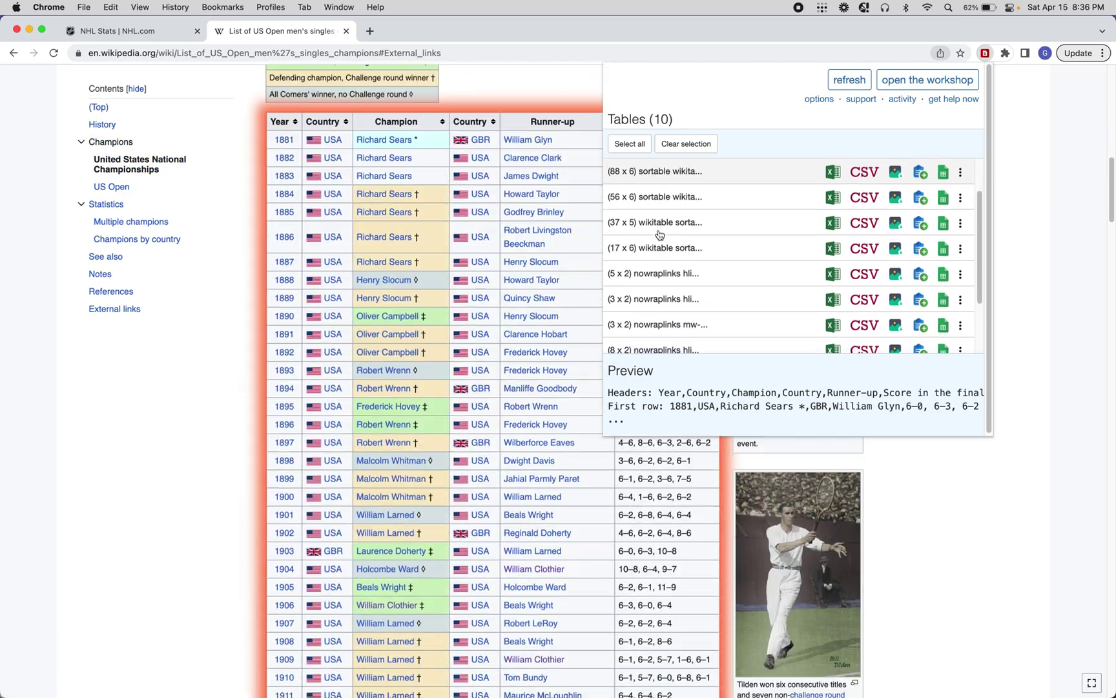
pyautogui.scroll(2, 659, 234)
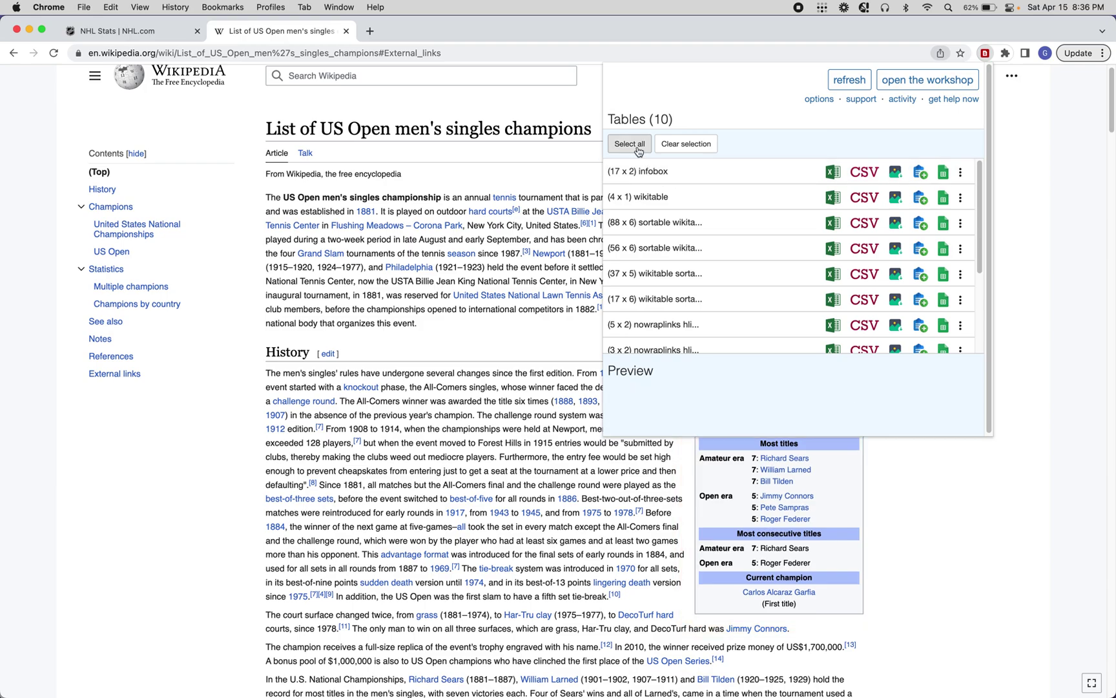
pyautogui.click(638, 149)
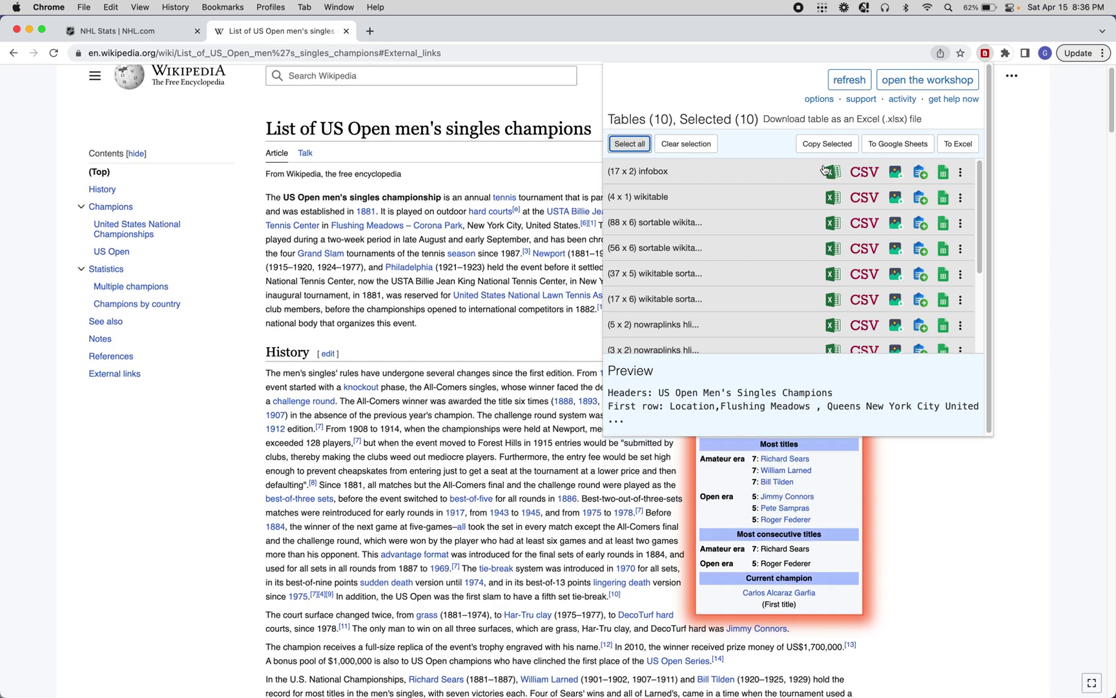
pyautogui.click(686, 144)
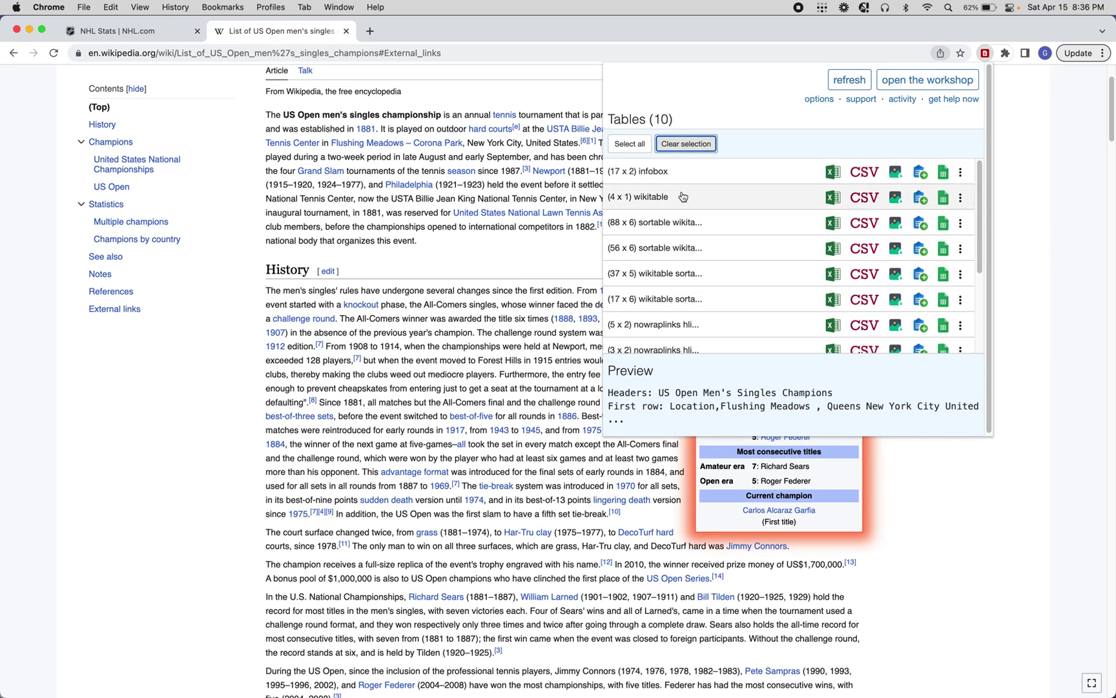
pyautogui.click(675, 248)
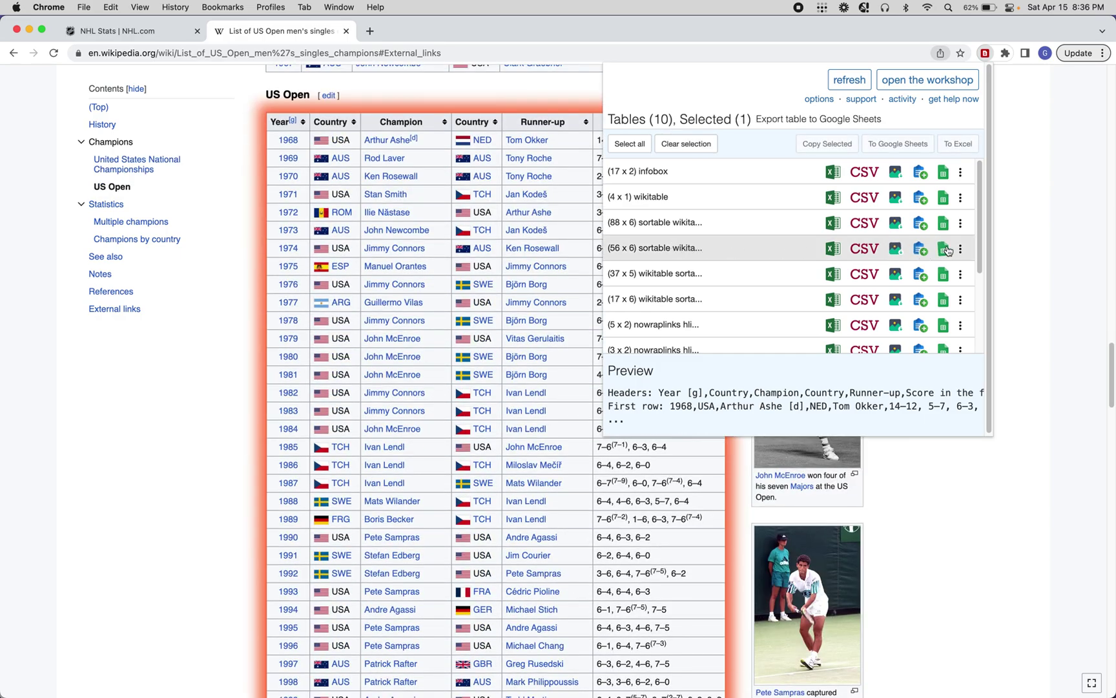
# Export the 56 x 6 table to a new Google Sheet and paste it into A1:F56.
pyautogui.click(944, 250)
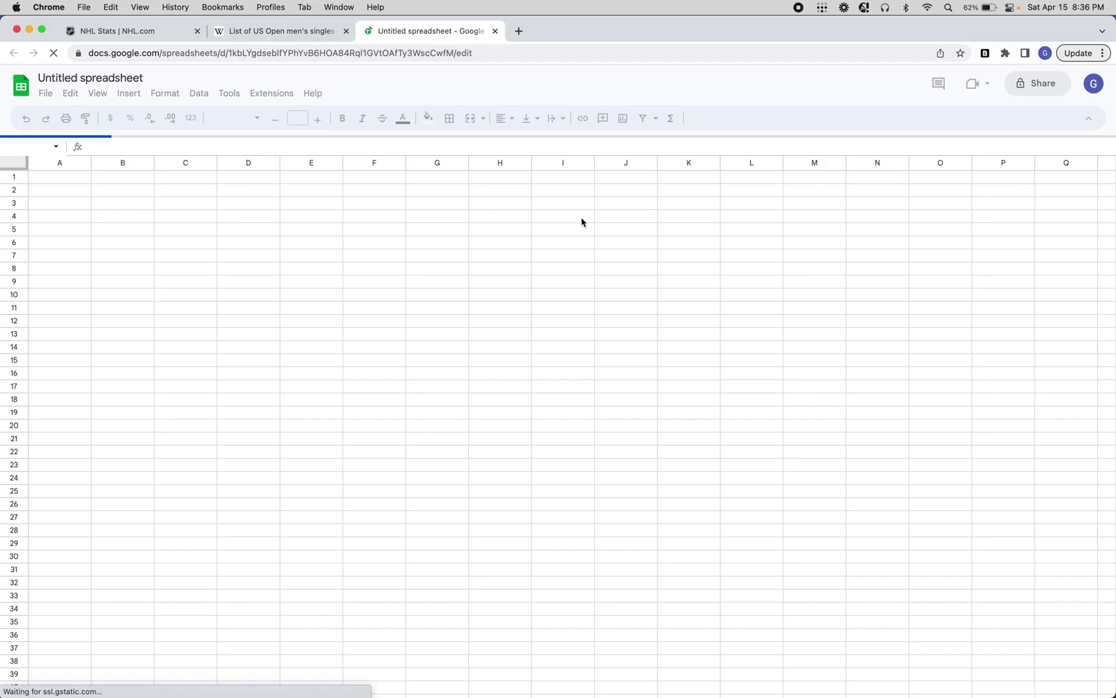
pyautogui.press('super+v')
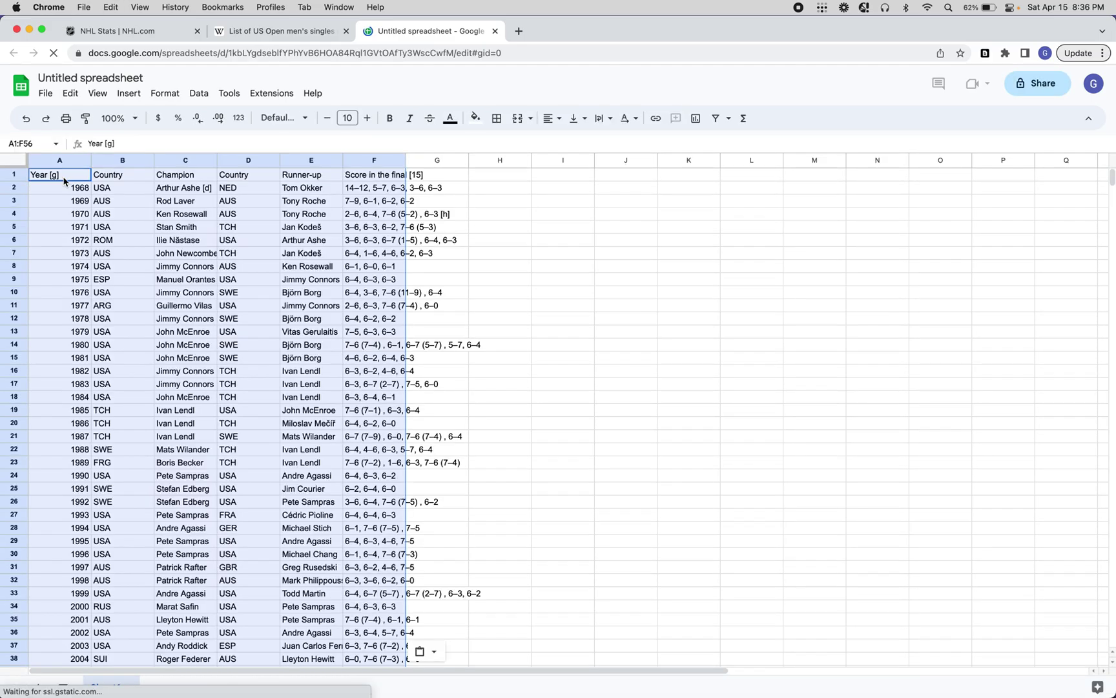
pyautogui.click(224, 319)
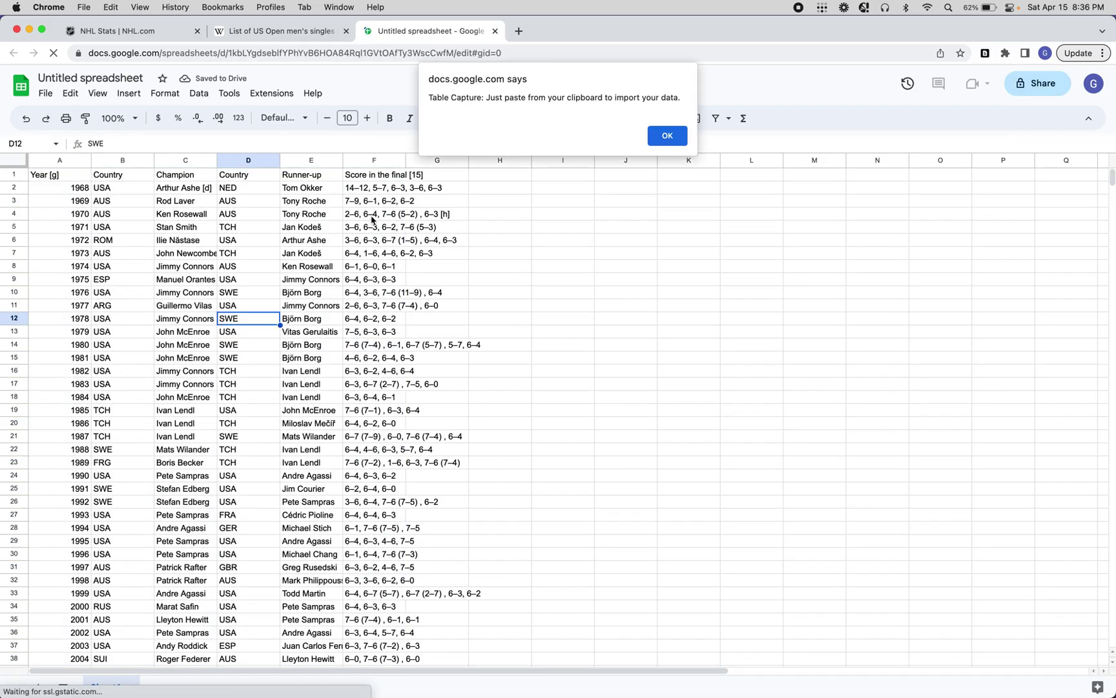
pyautogui.click(667, 135)
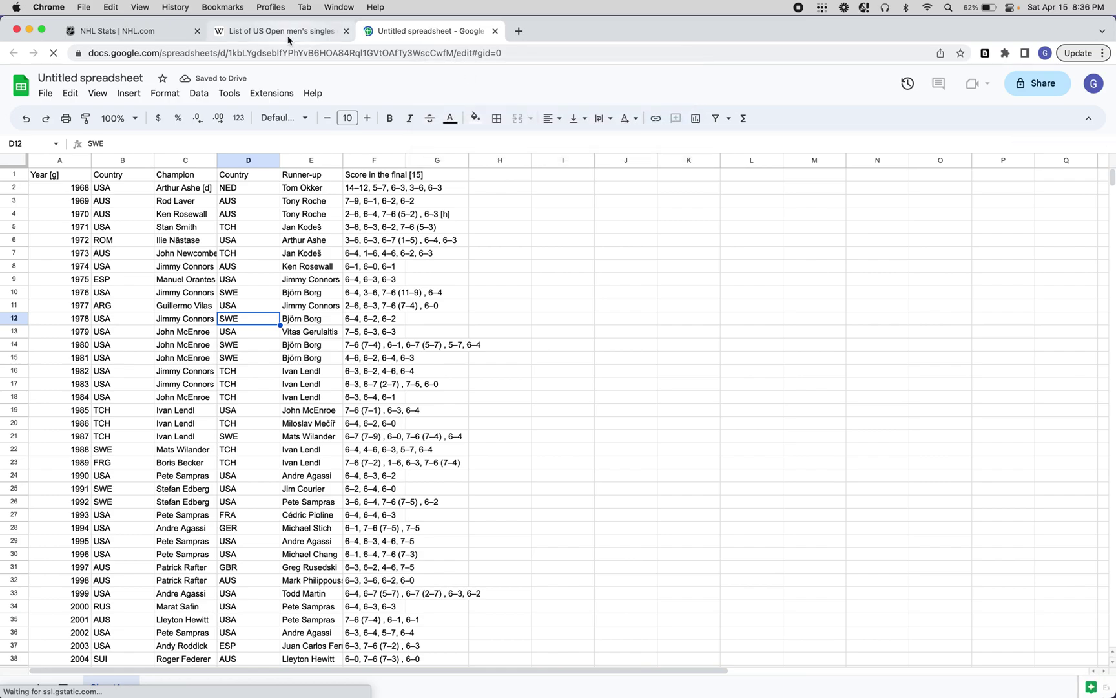
# Glance back at the Wikipedia champions page, then return to the filled spreadsheet.
pyautogui.click(288, 33)
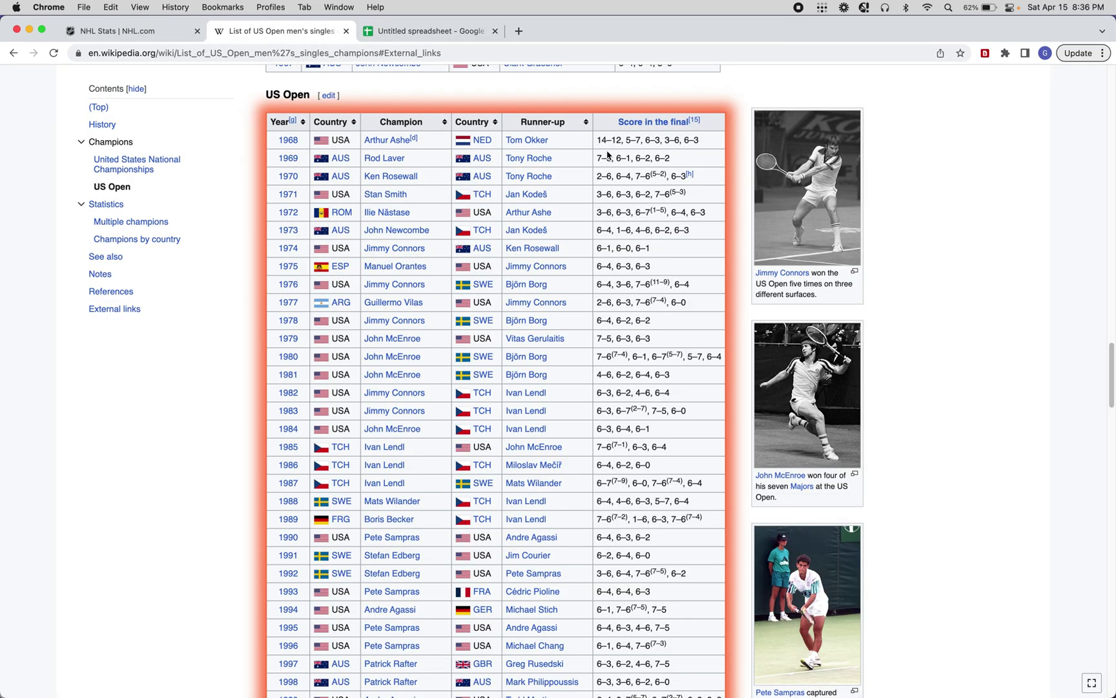
pyautogui.moveTo(527, 142)
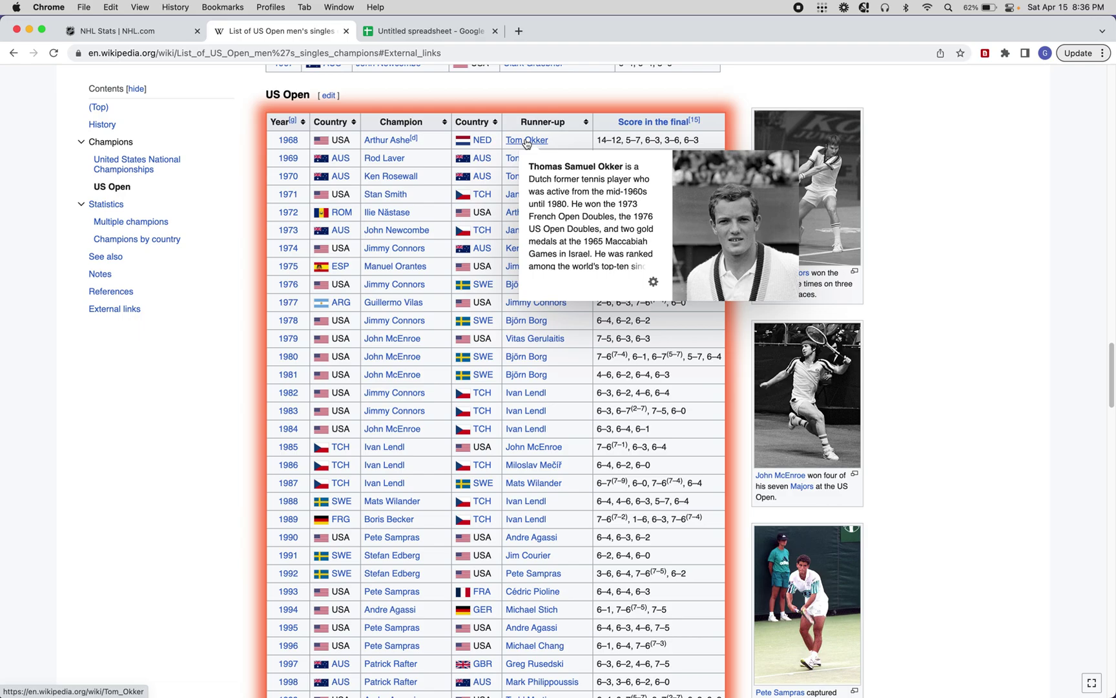
pyautogui.click(425, 31)
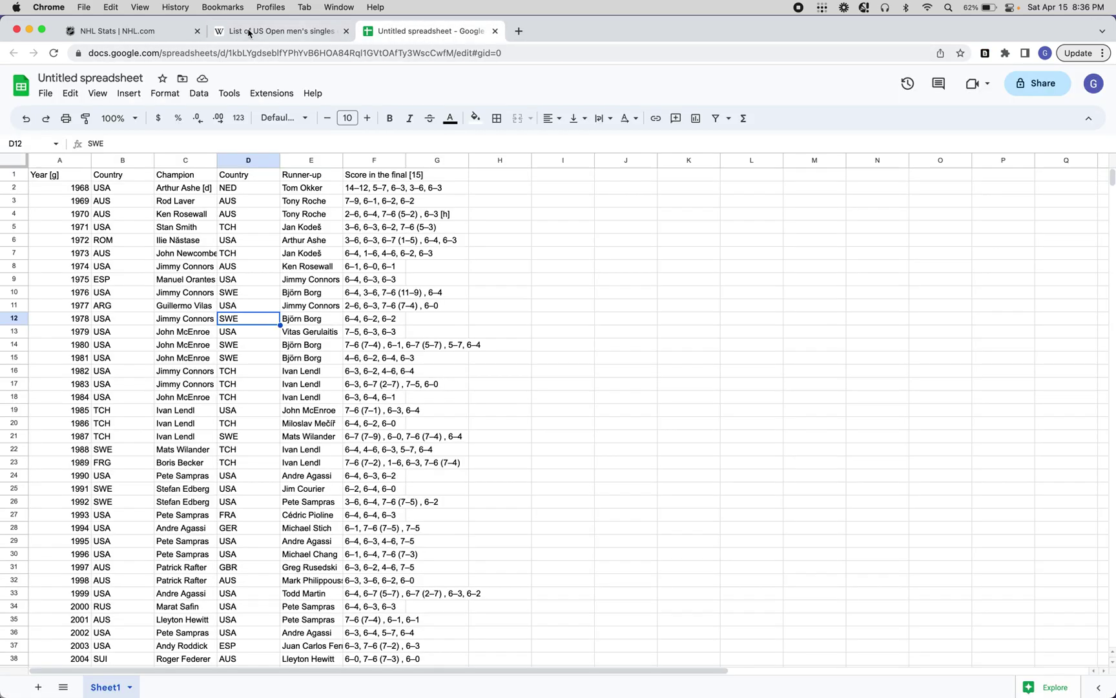
# Save Table Capture's extraction settings with link URLs included.
pyautogui.click(272, 31)
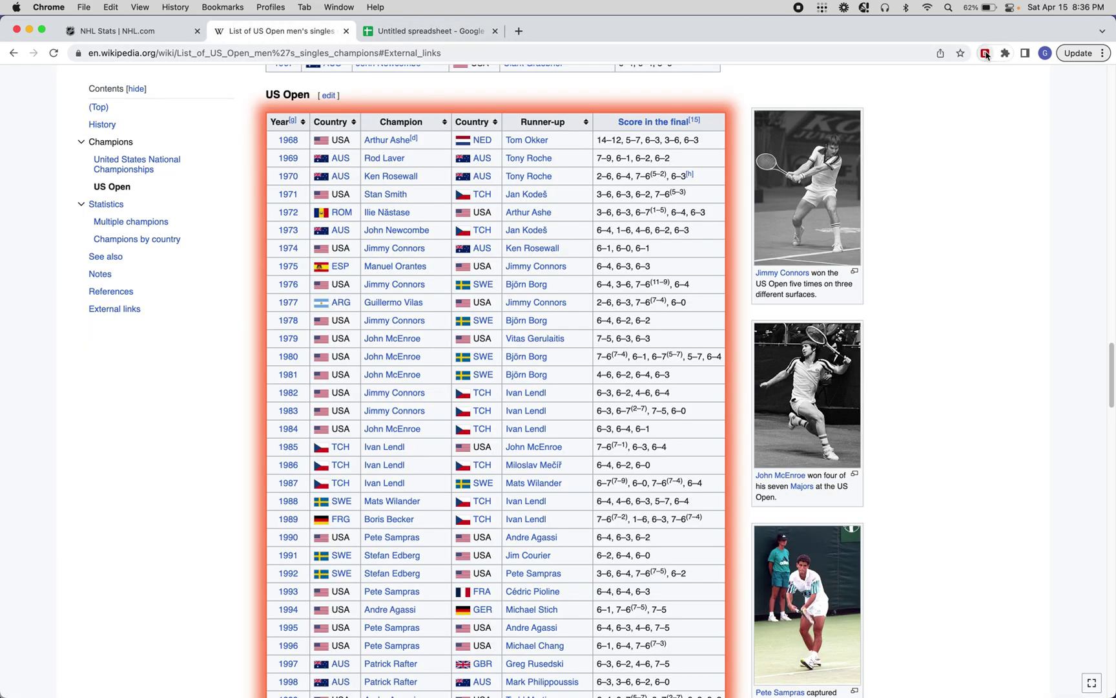
pyautogui.click(986, 53)
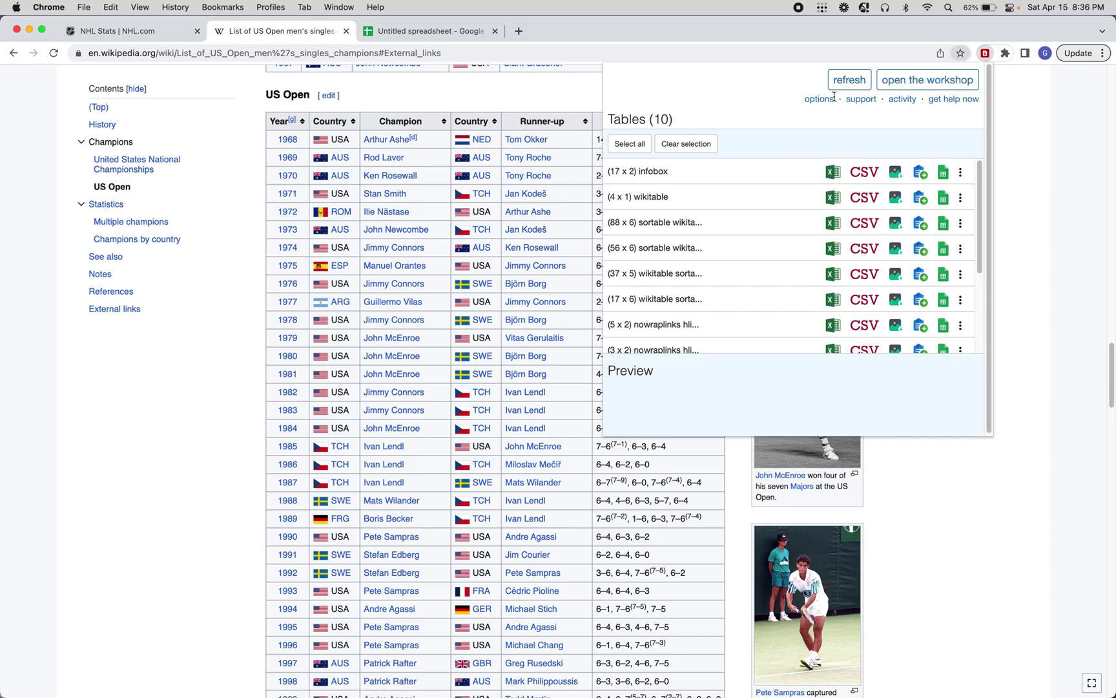
pyautogui.click(819, 99)
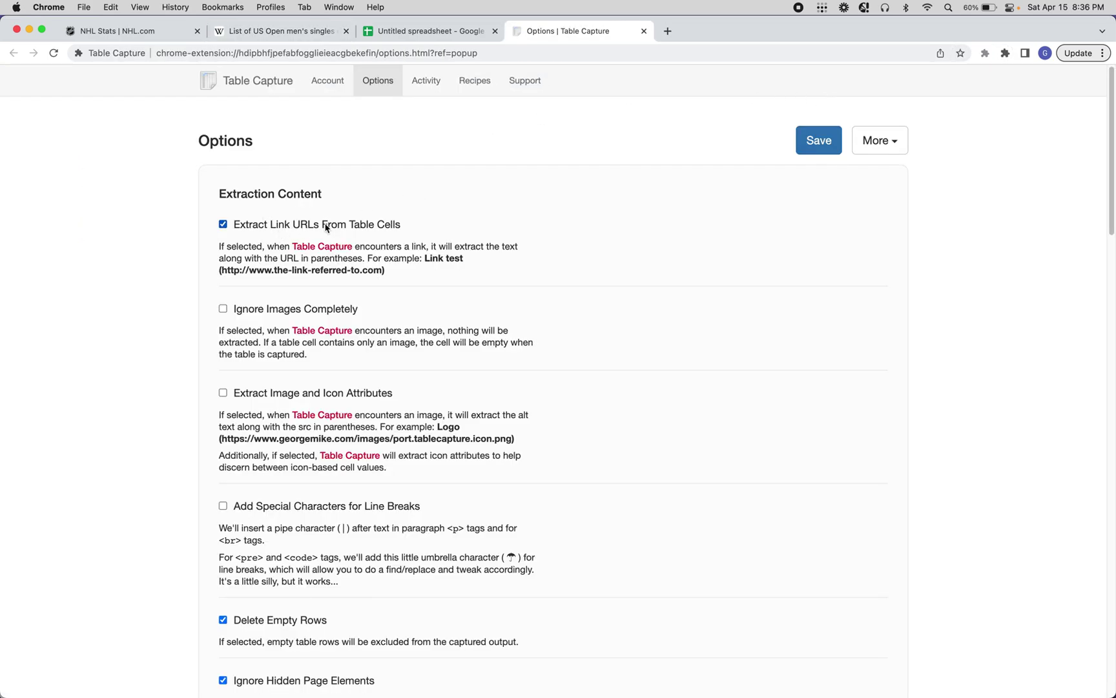
pyautogui.click(819, 140)
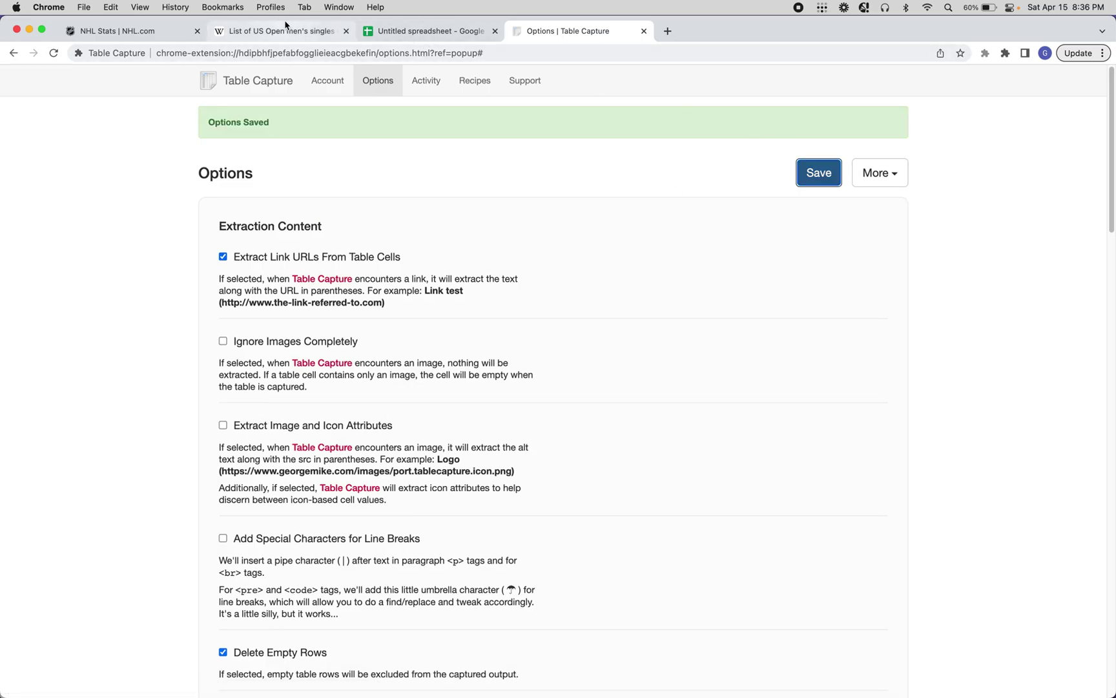
# Export the 56 x 6 US Open table to another new Google Sheets spreadsheet.
pyautogui.click(257, 30)
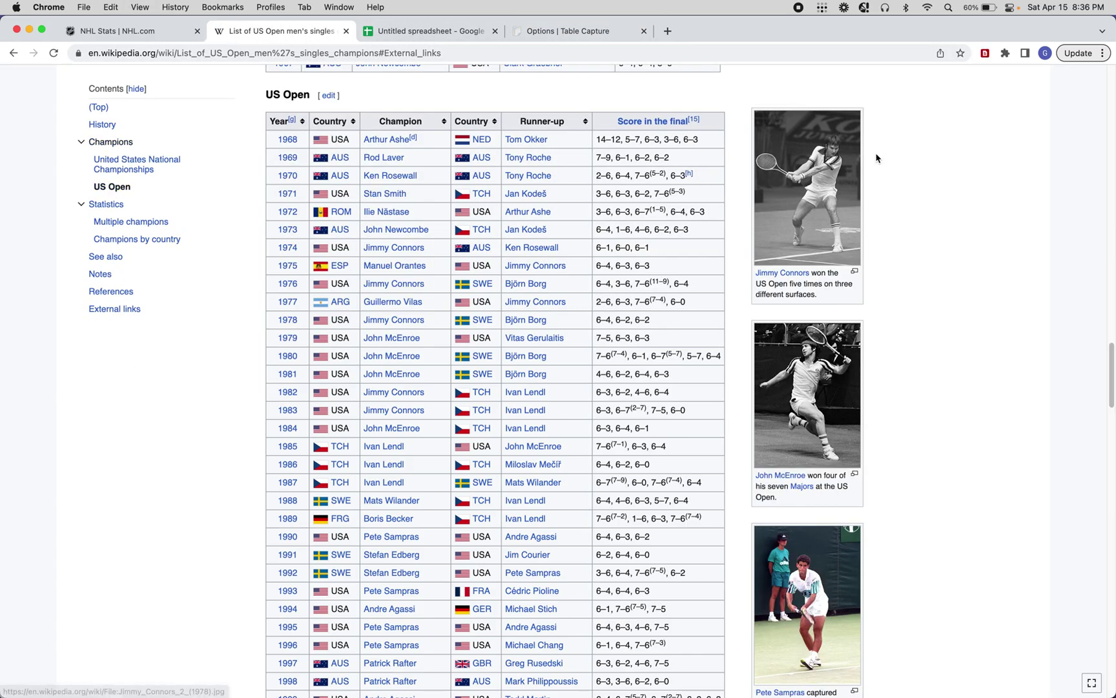
pyautogui.click(985, 54)
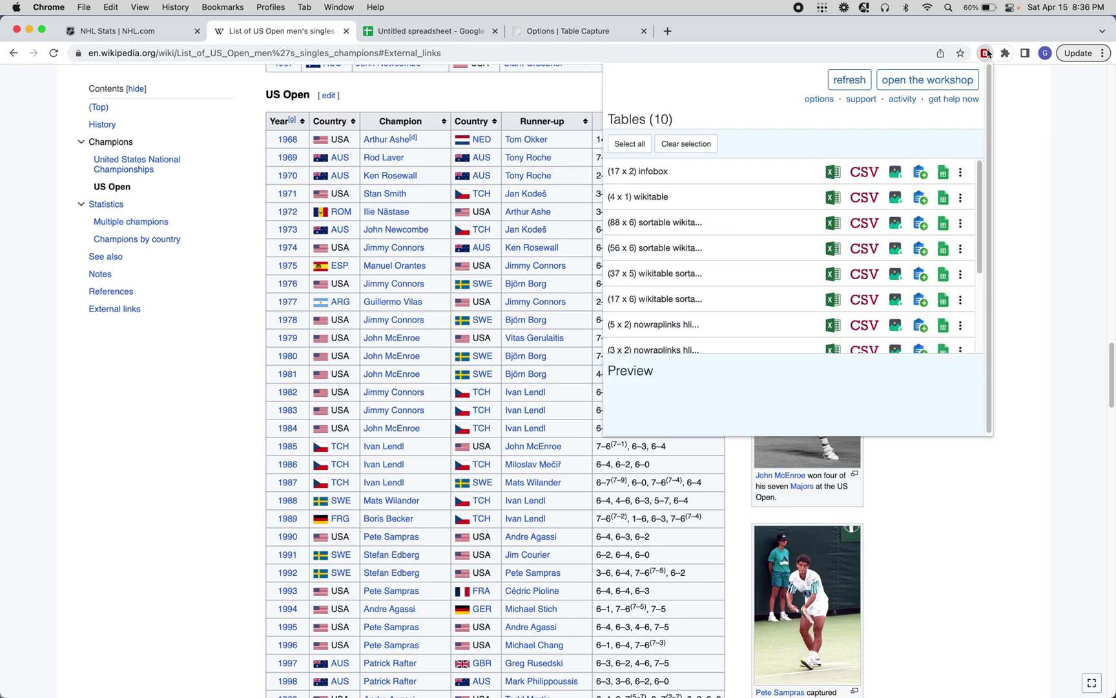
pyautogui.moveTo(678, 246)
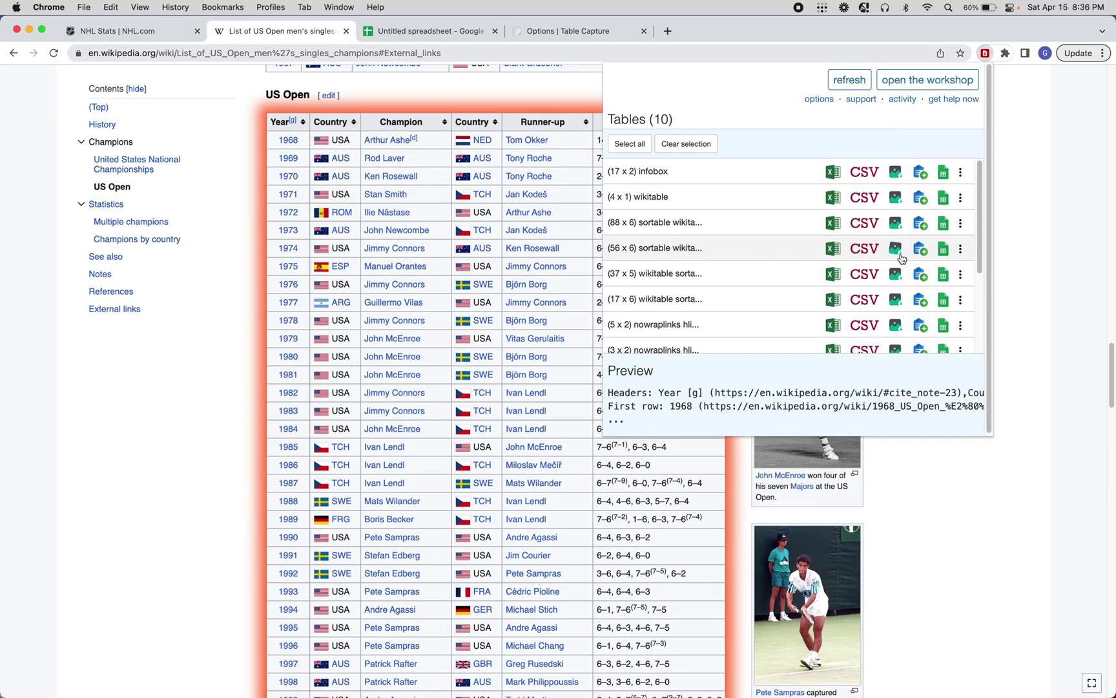
pyautogui.click(943, 250)
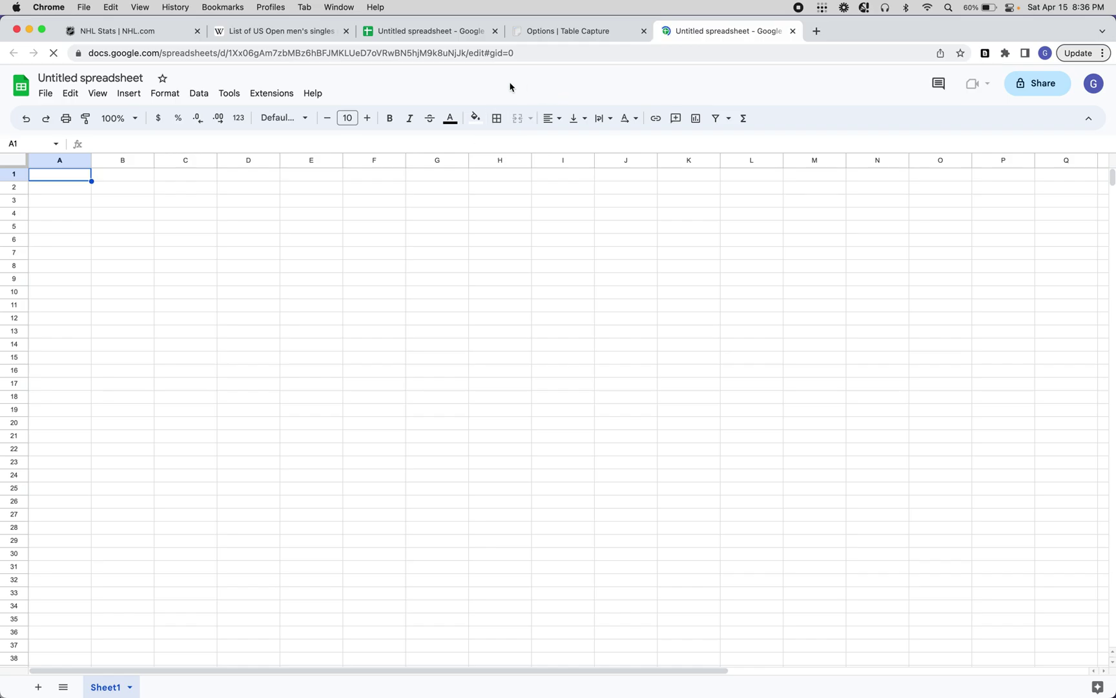
# Paste the copied US Open table, now with link URLs, into the blank sheet.
pyautogui.click(665, 137)
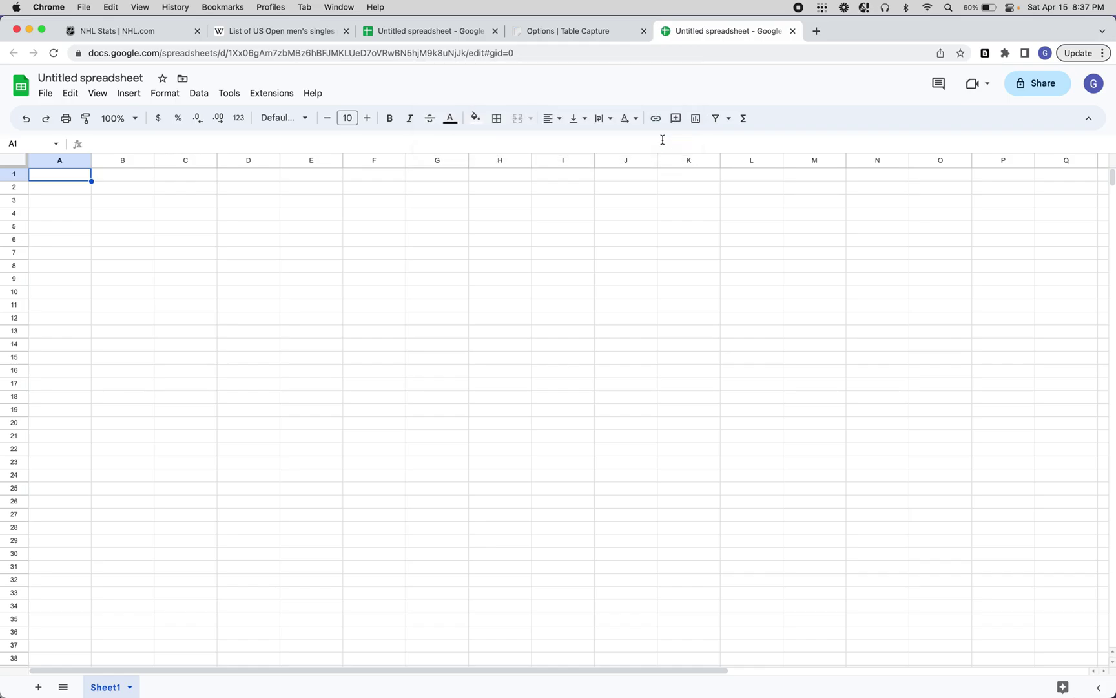
pyautogui.press('super+v')
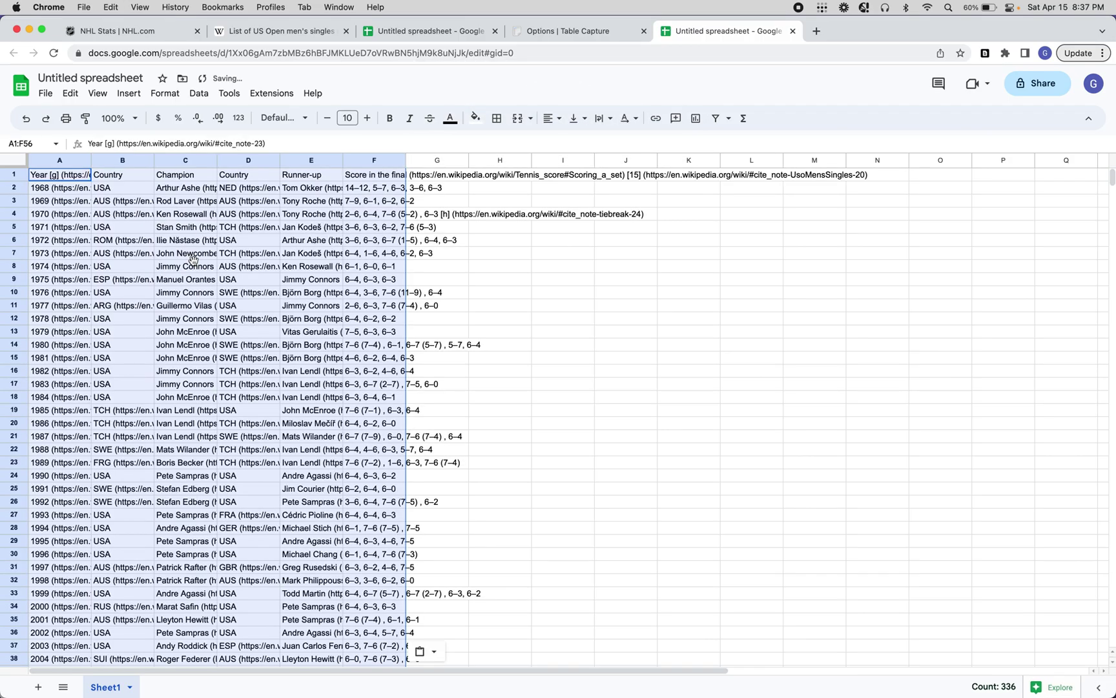
pyautogui.click(171, 266)
# Widen columns A and B to show the full year and country link text.
pyautogui.moveTo(91, 159); pyautogui.dragTo(401, 159)
pyautogui.click(316, 255)
pyautogui.click(238, 200)
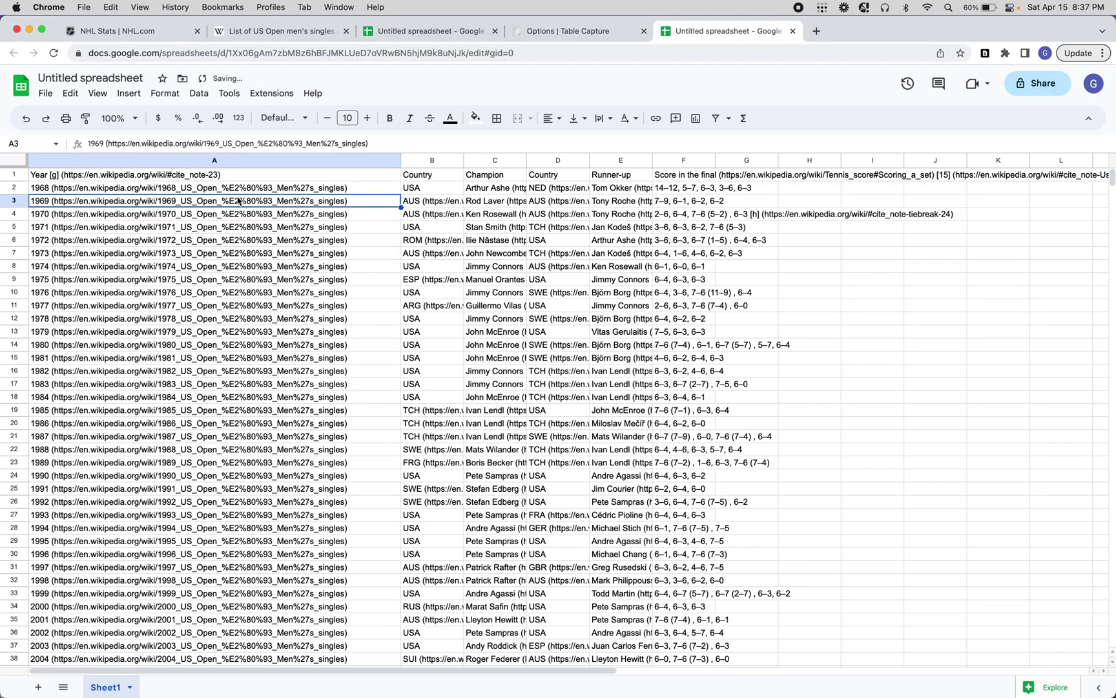
pyautogui.click(470, 215)
pyautogui.moveTo(463, 160); pyautogui.dragTo(715, 160)
pyautogui.click(610, 272)
pyautogui.click(608, 283)
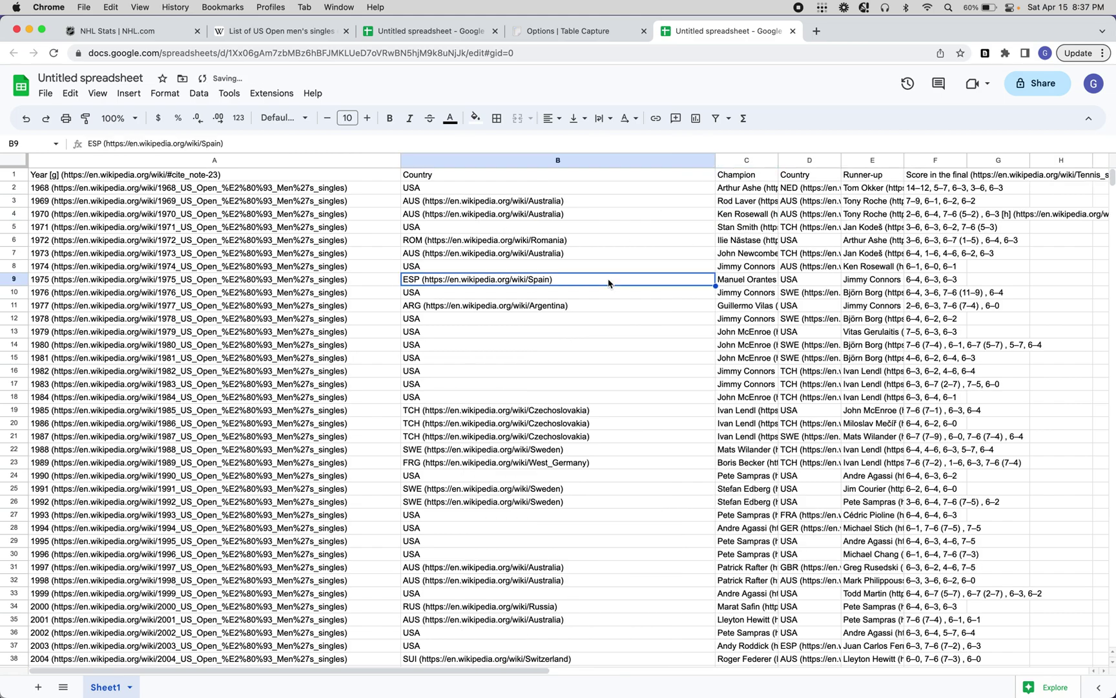
# Review the ten detected tables on the US Open article, including the 88 x 6 wikitable, then close the list.
pyautogui.click(289, 37)
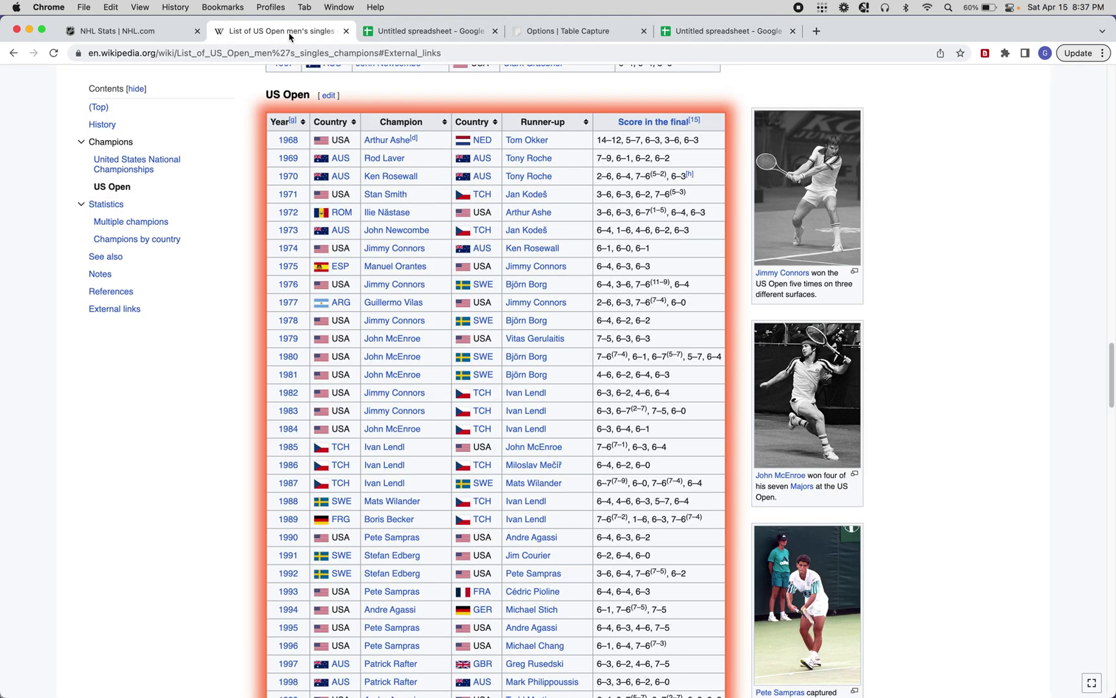
pyautogui.scroll(10, 580, 277)
pyautogui.click(985, 53)
pyautogui.moveTo(840, 222)
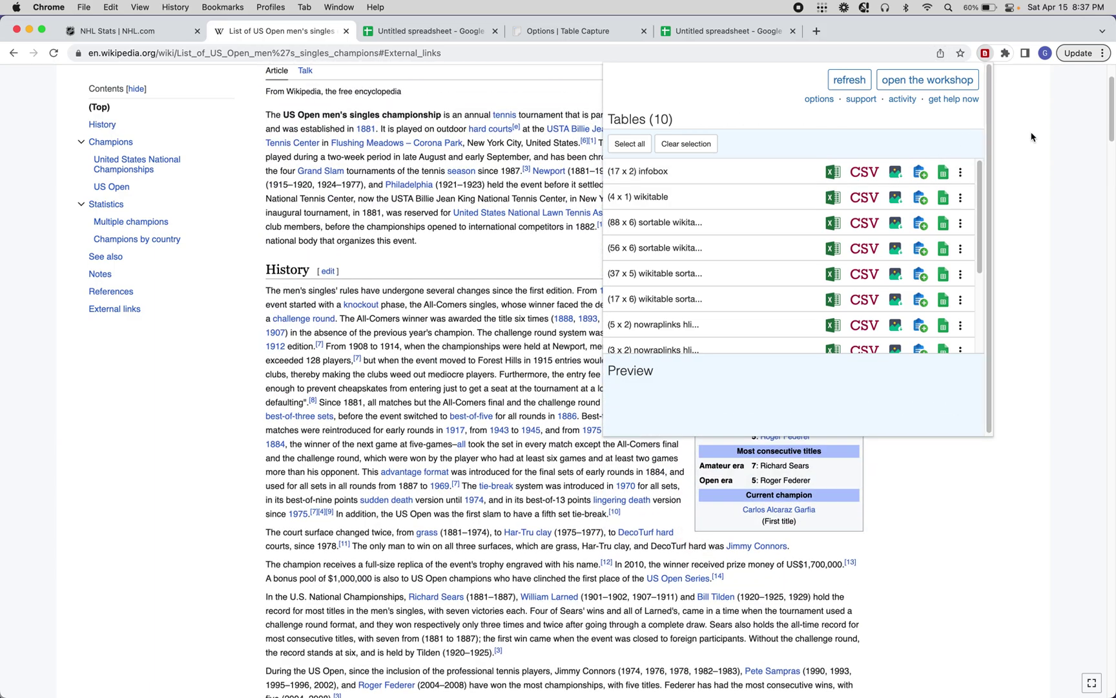
pyautogui.click(1031, 137)
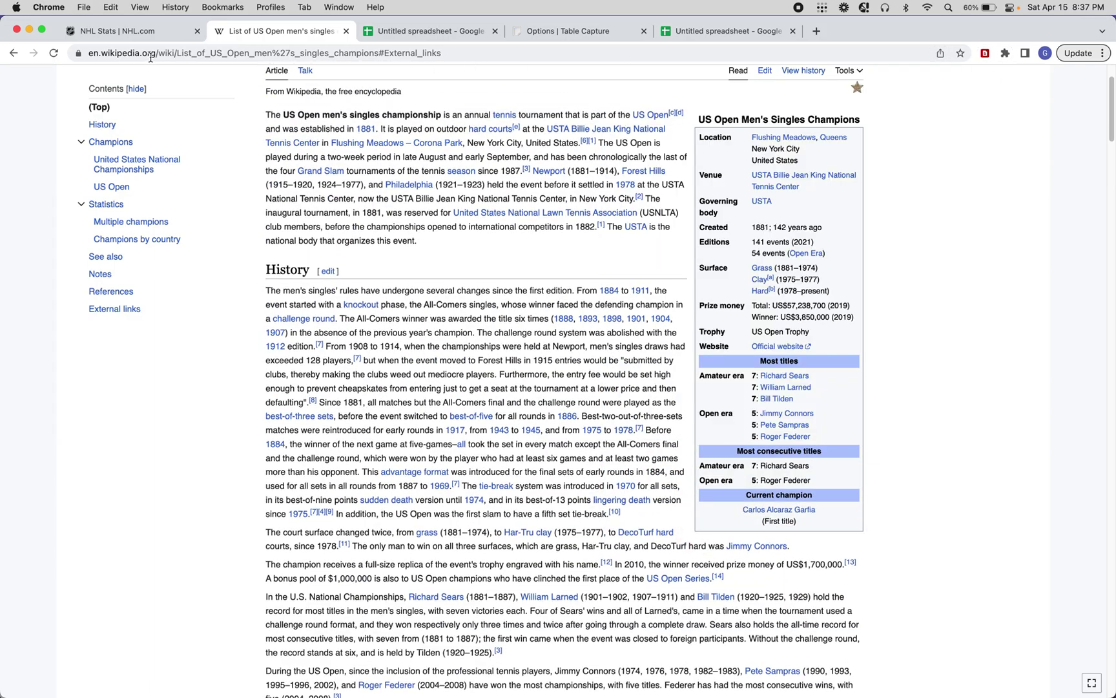
# On the NHL 2022-23 skater stats page, right-click the EDM cell in the summary table.
pyautogui.click(142, 34)
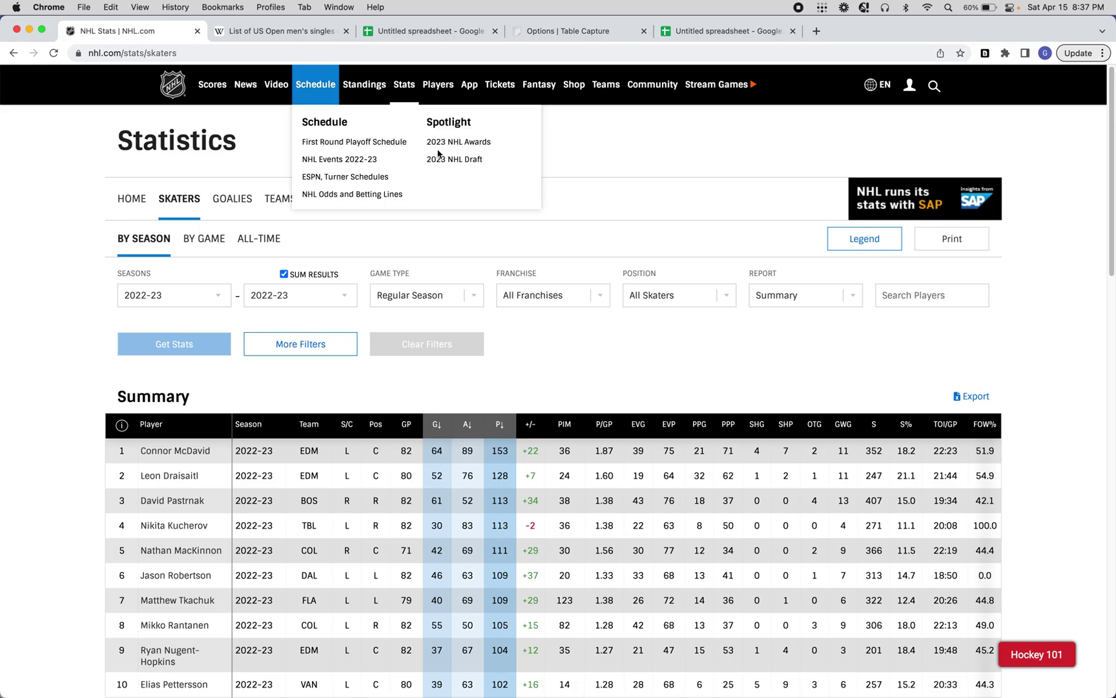
pyautogui.scroll(-4, 647, 153)
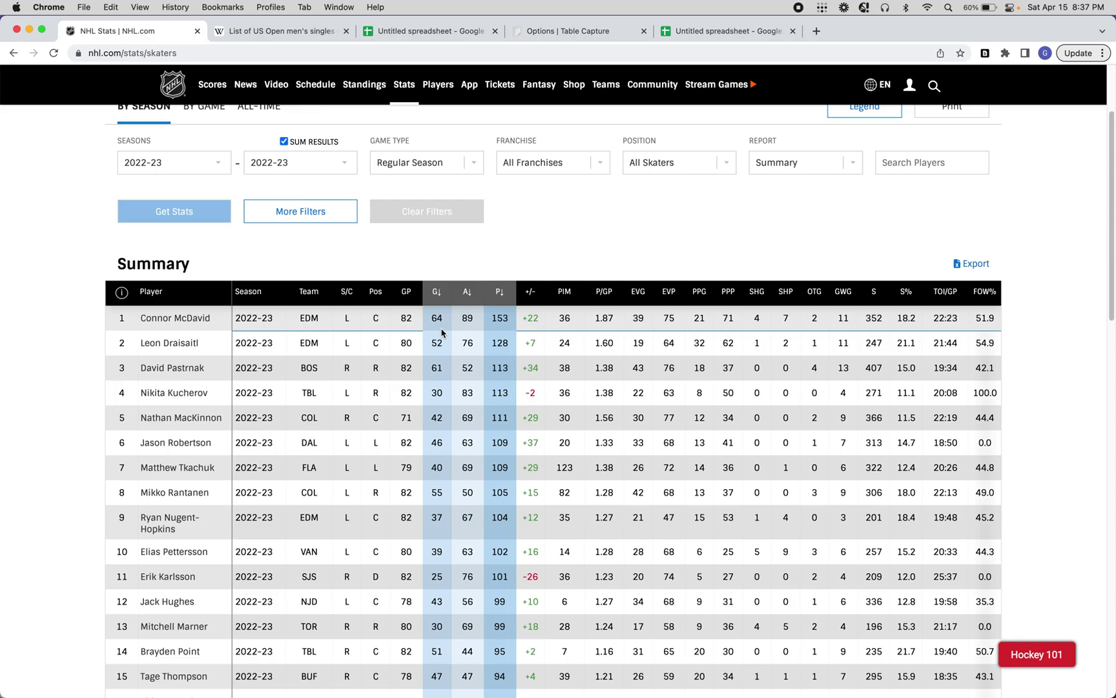
pyautogui.rightClick(305, 317)
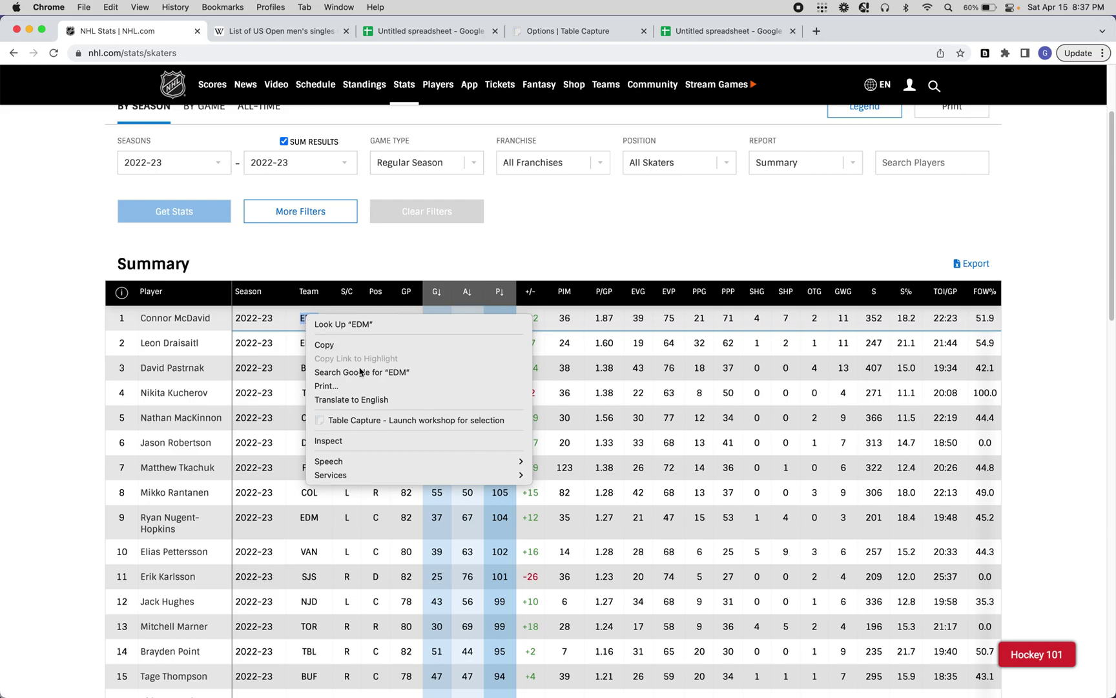
# Launch the capture workshop from the EDM cell and widen the selection to the whole 50 x 25 table.
pyautogui.click(454, 422)
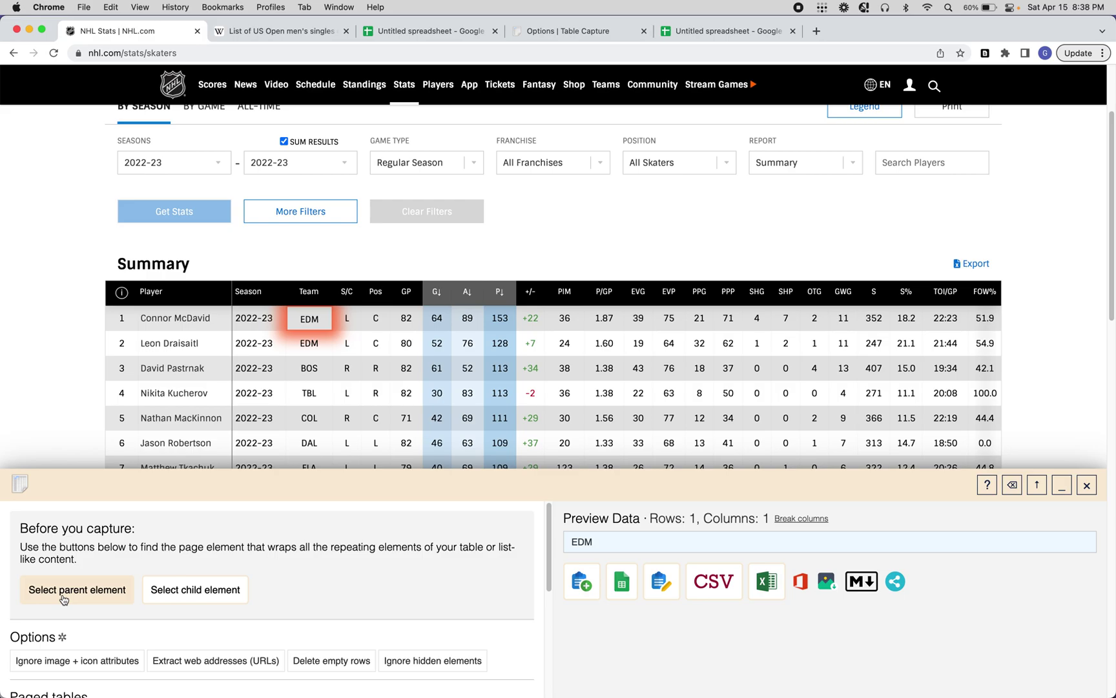
pyautogui.click(78, 593)
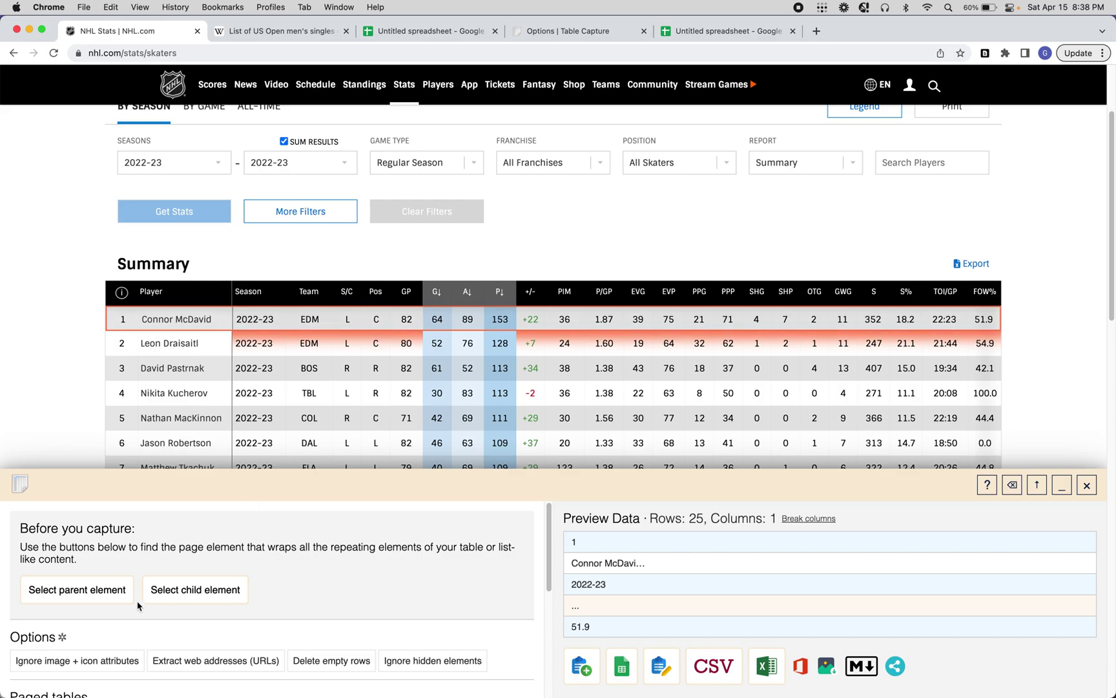
pyautogui.click(43, 593)
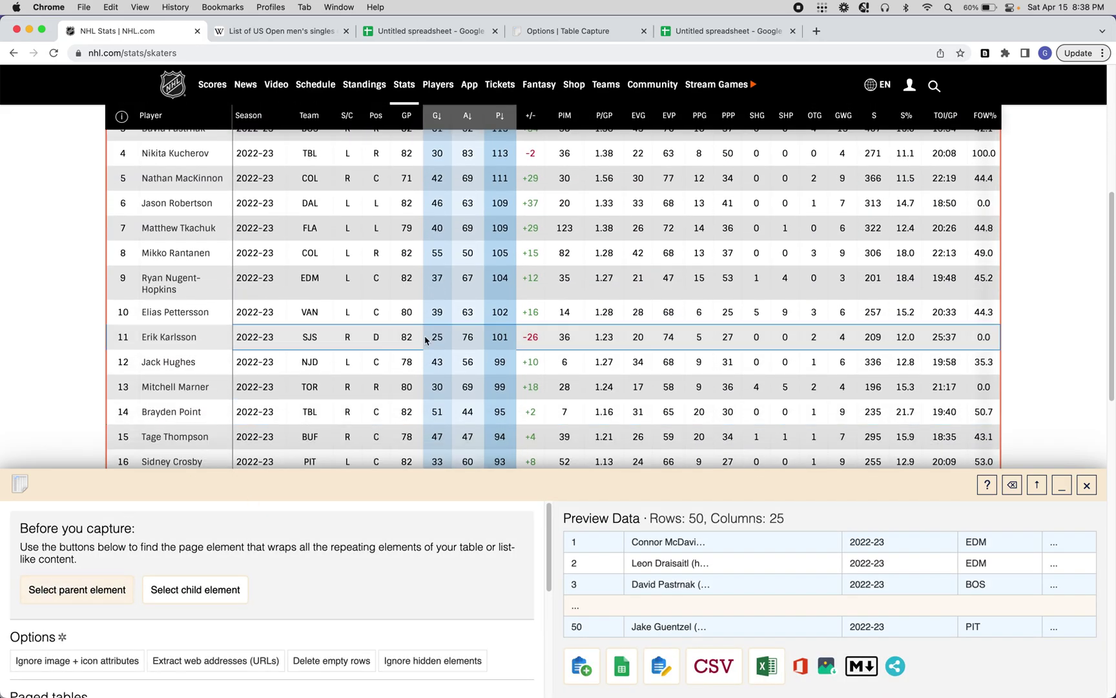
pyautogui.scroll(3, 181, 251)
pyautogui.scroll(-1, 825, 251)
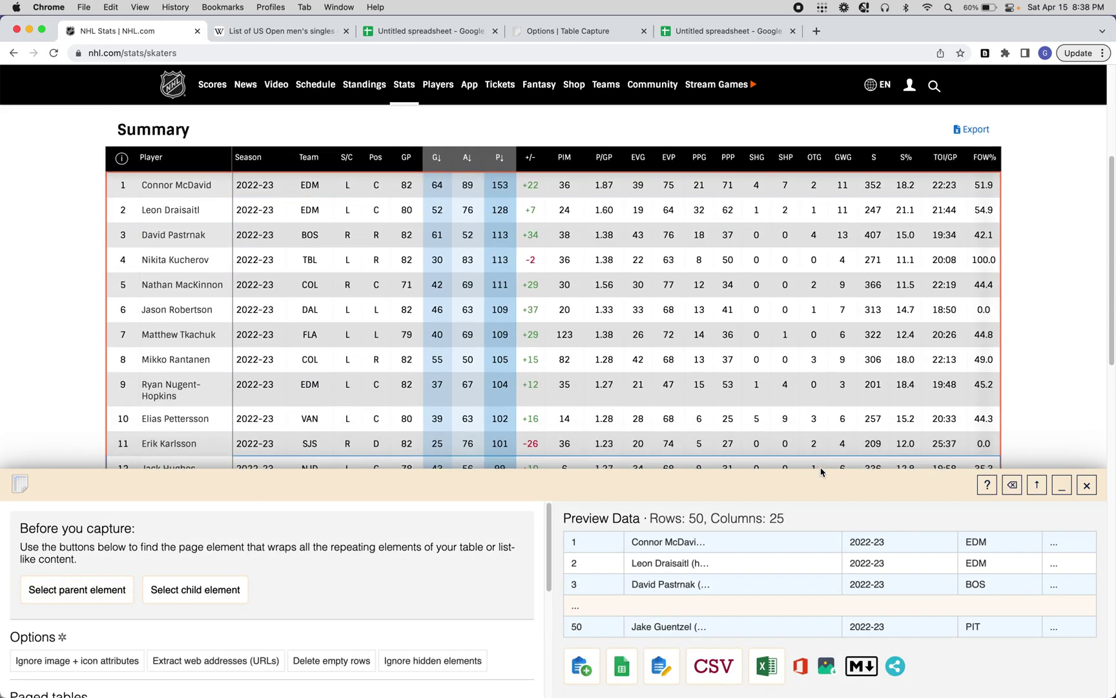
pyautogui.moveTo(563, 521); pyautogui.dragTo(814, 516)
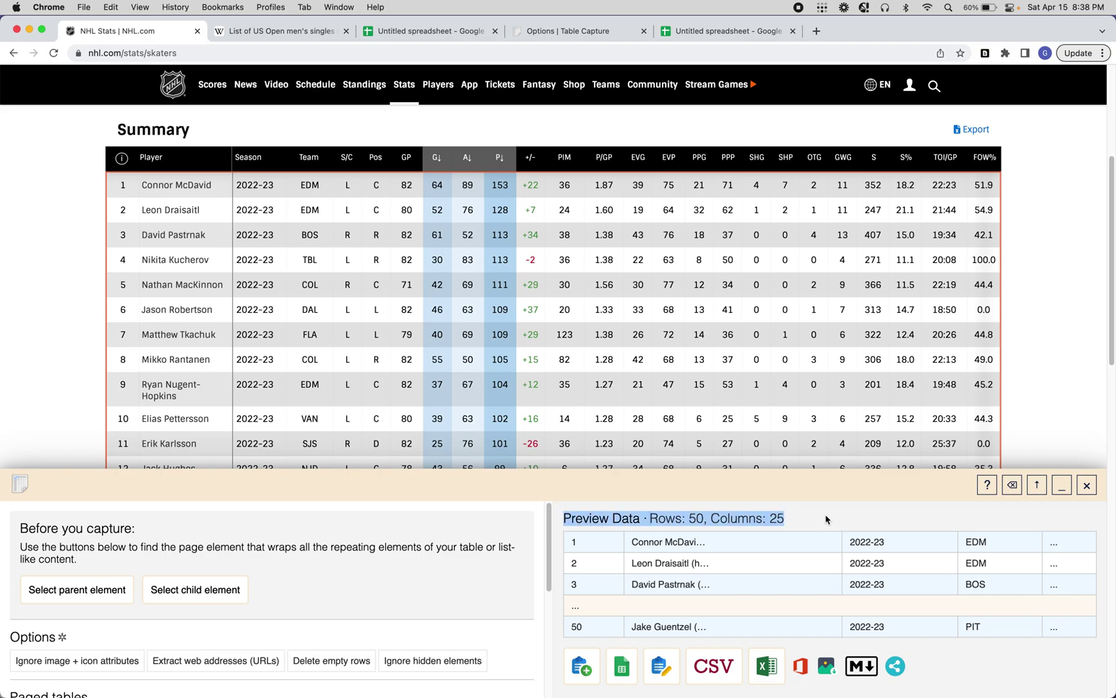
pyautogui.click(689, 518)
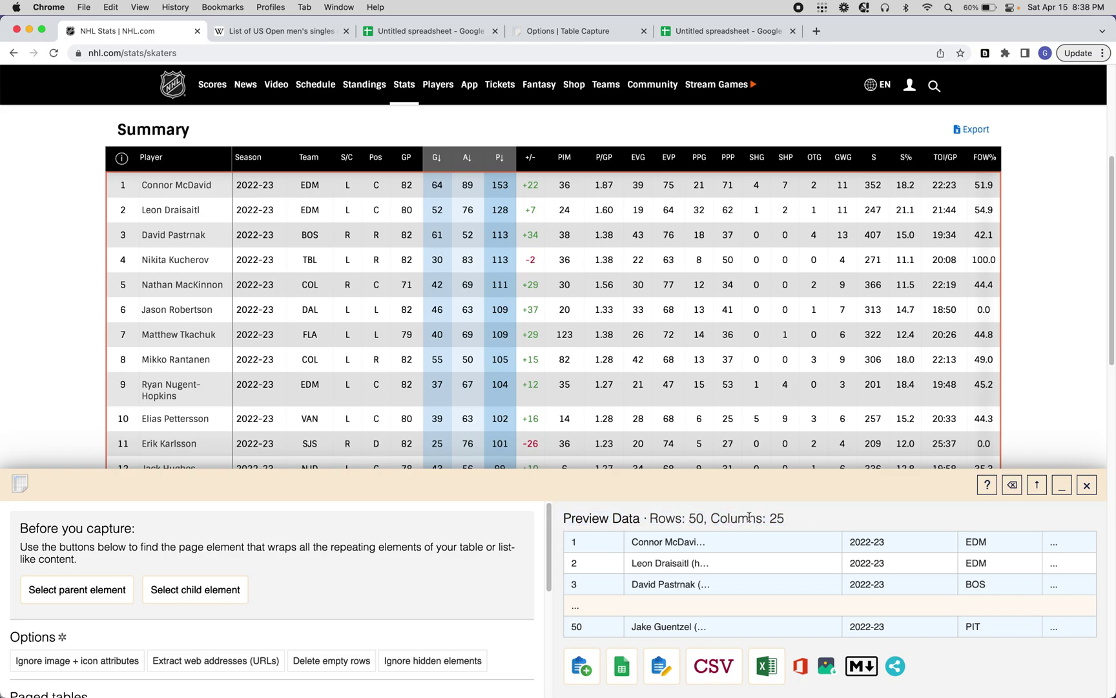
# Open the captured NHL table on Table Capture's Edit Table page.
pyautogui.click(660, 668)
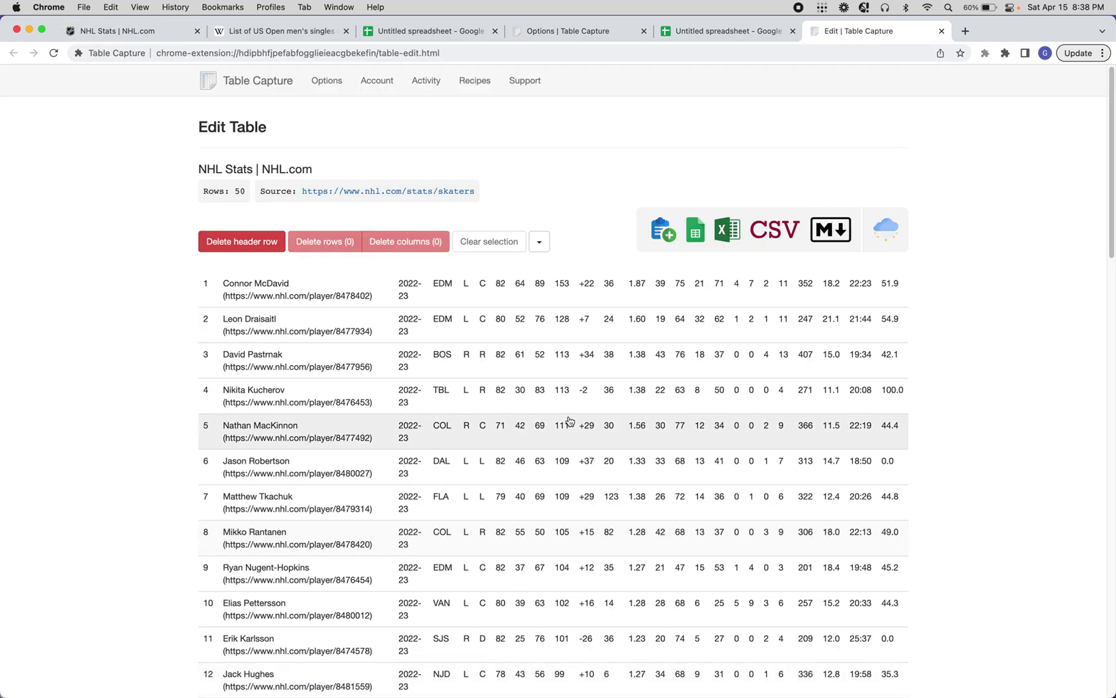
pyautogui.scroll(-20, 521, 316)
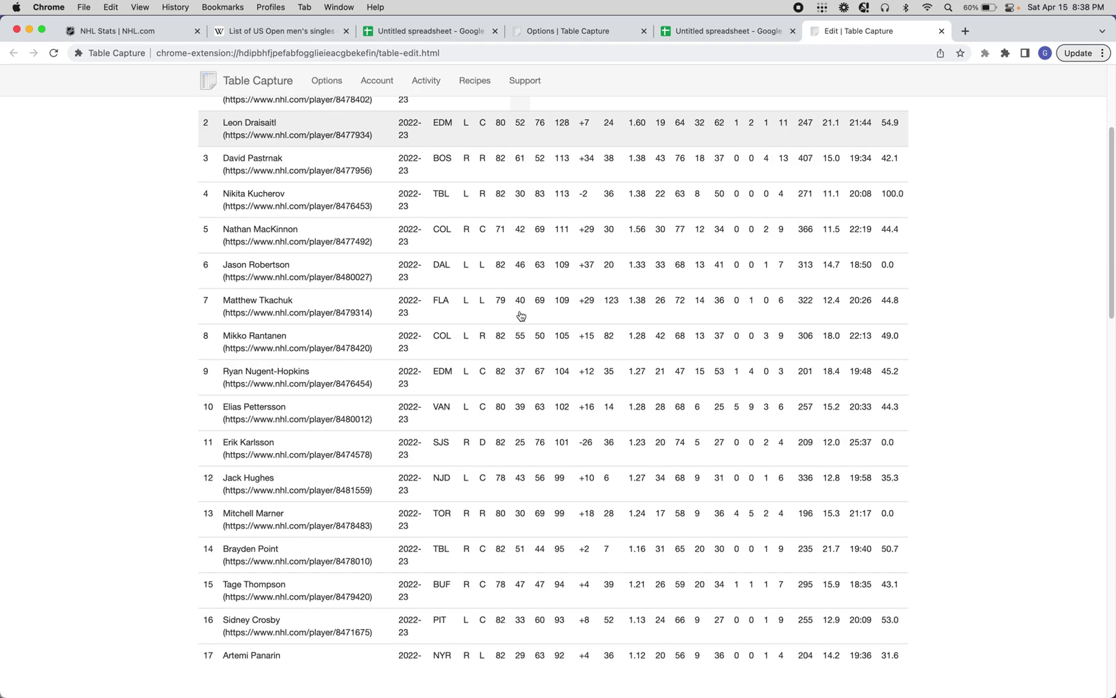
pyautogui.scroll(-3, 520, 316)
pyautogui.scroll(20, 521, 316)
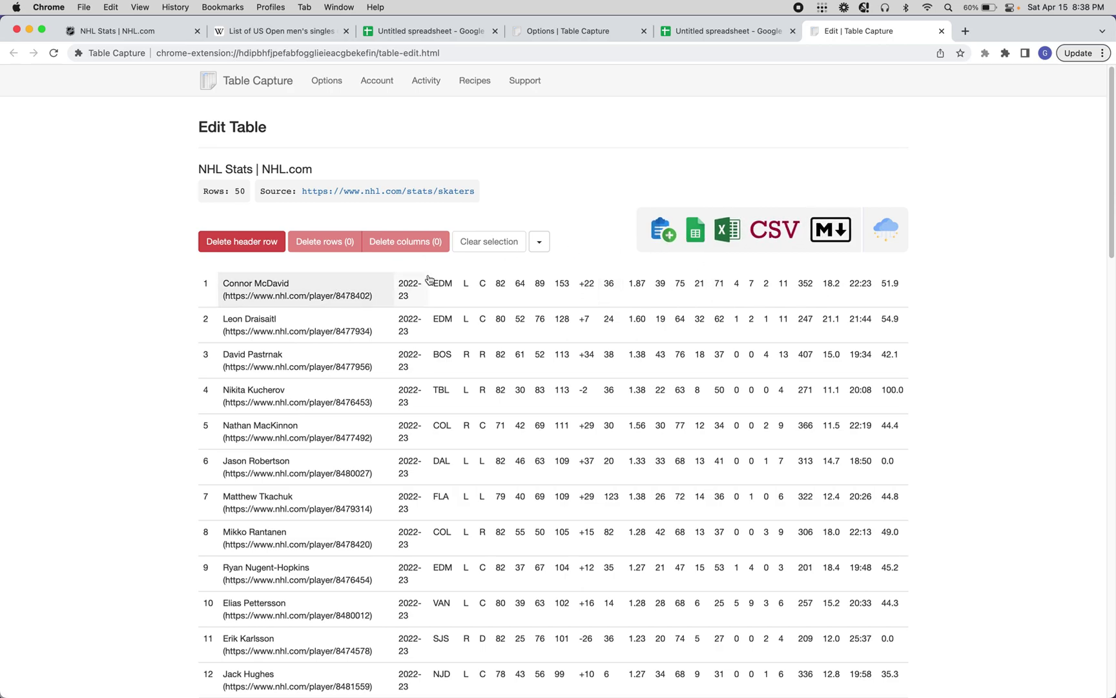
# Delete the 2022-23 season column and rows 2–6, Draisaitl through Robertson, leaving 45 rows.
pyautogui.click(408, 289)
pyautogui.click(401, 252)
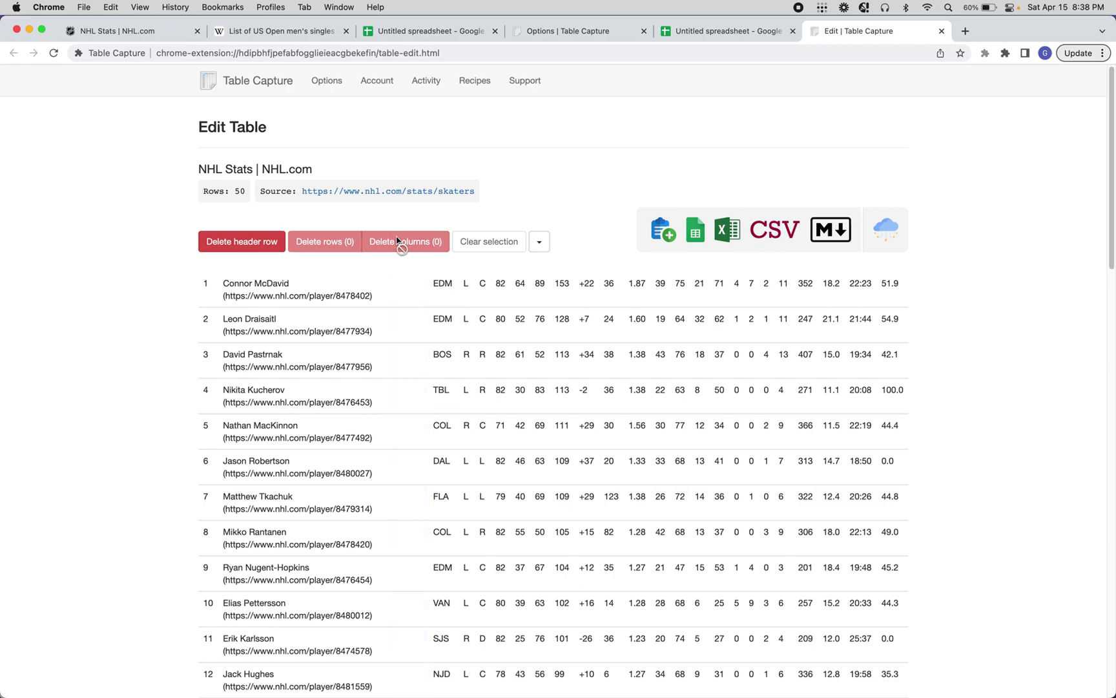
pyautogui.click(213, 320)
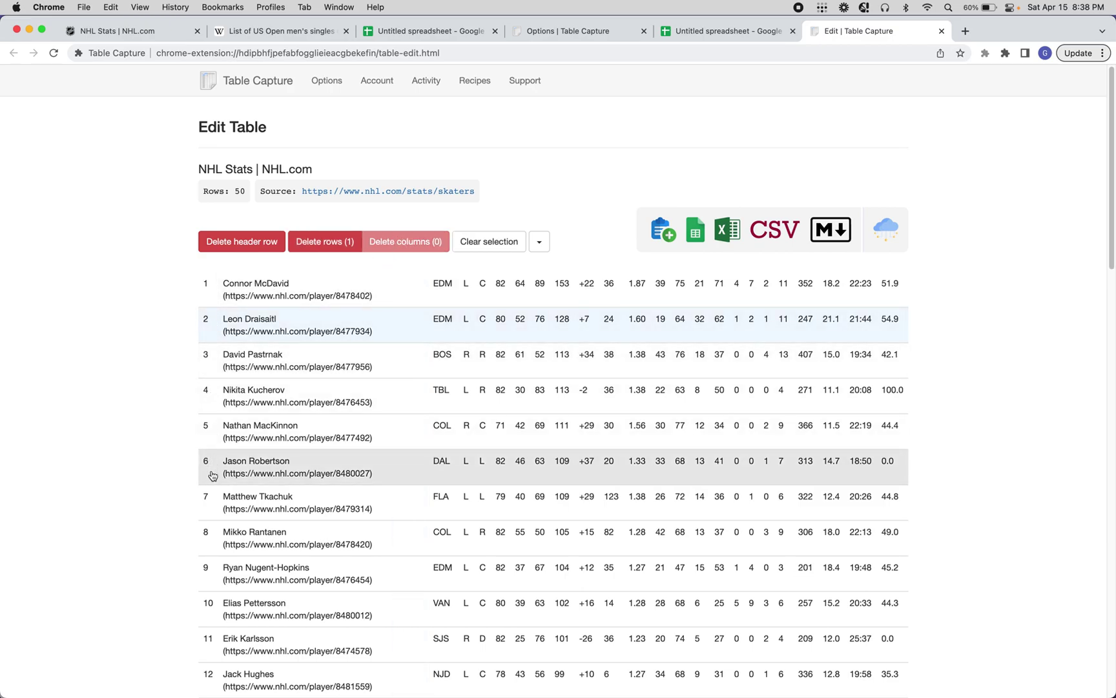
pyautogui.click(328, 245)
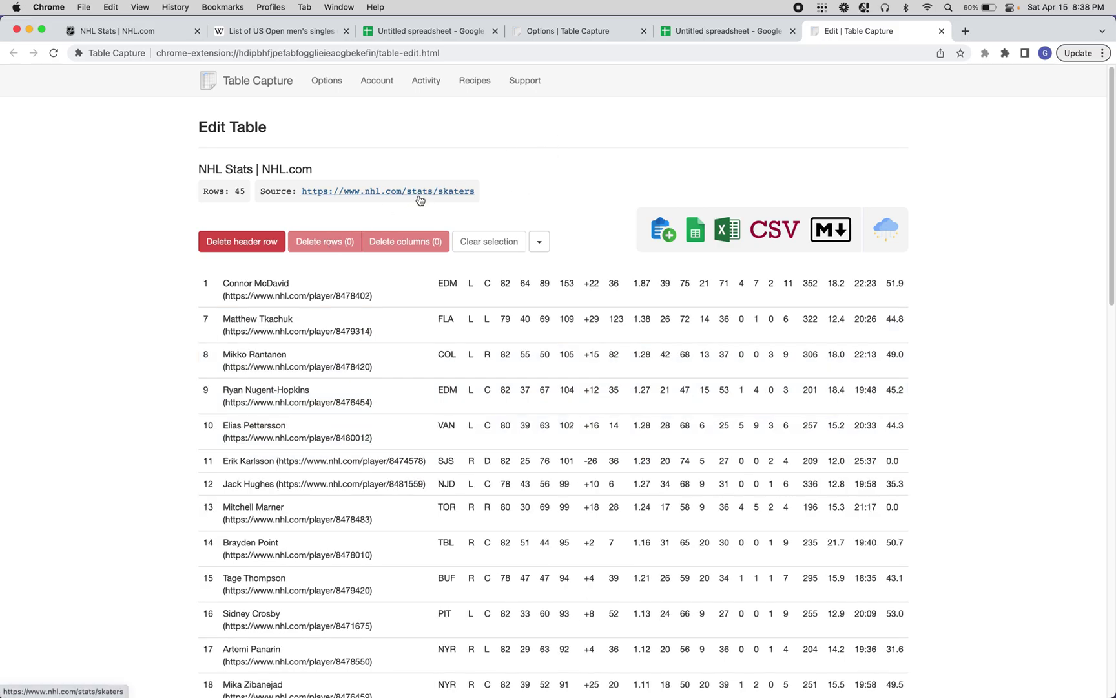
# Dock the capture panel above the NHL table and highlight the 951 total records count.
pyautogui.click(126, 35)
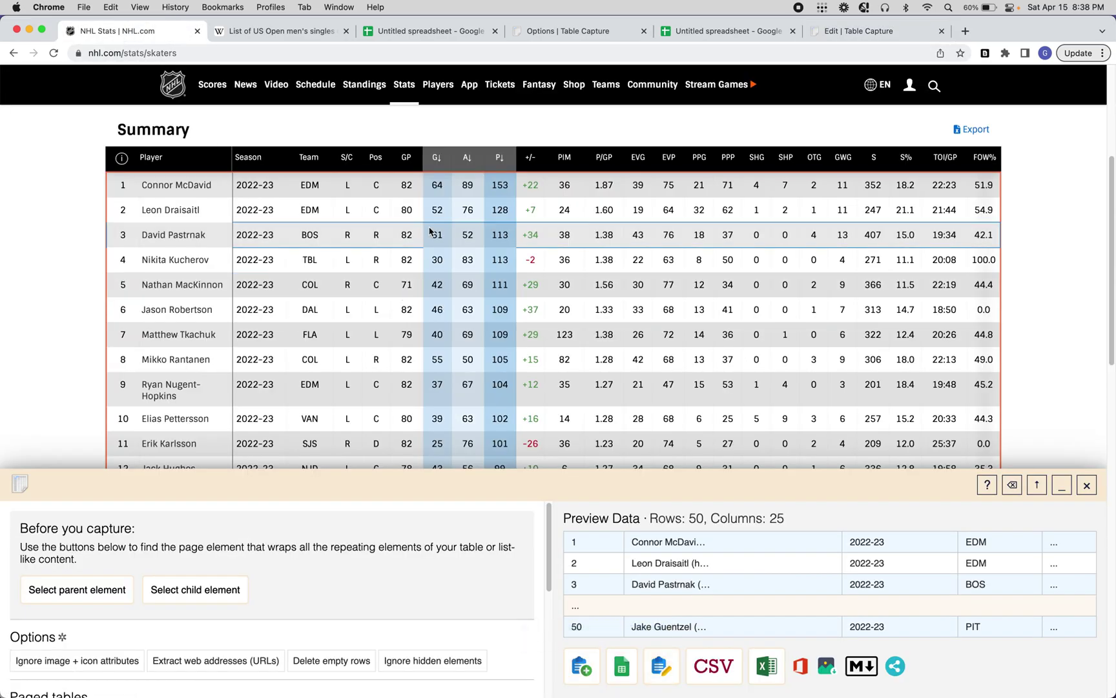
pyautogui.click(1037, 485)
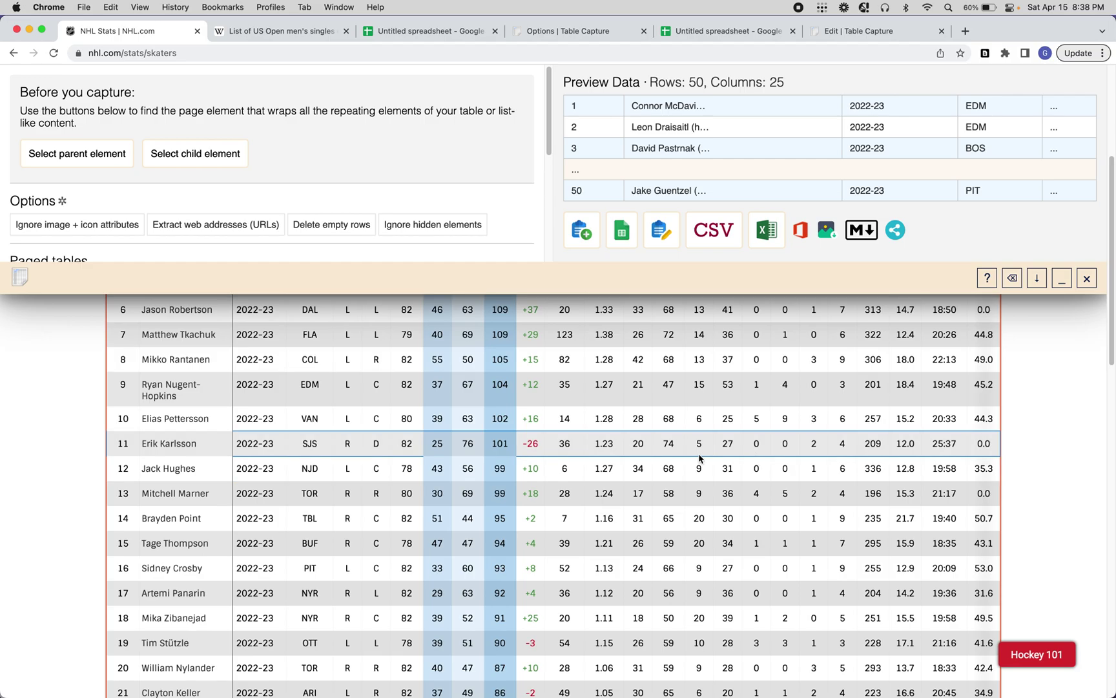
pyautogui.scroll(-15, 699, 458)
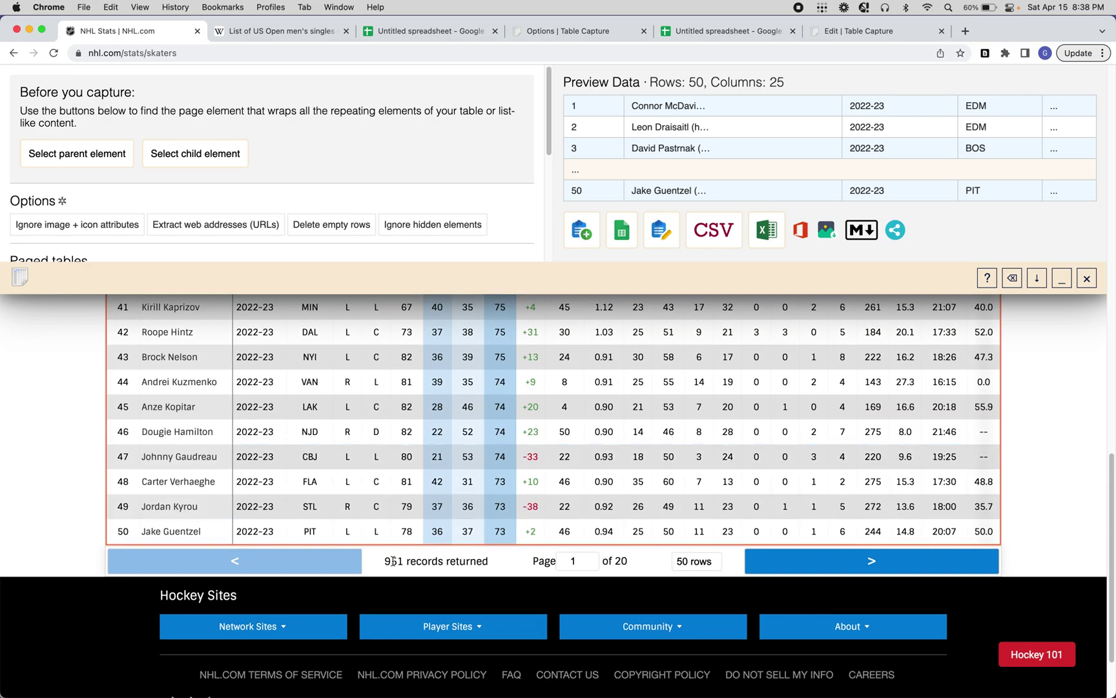
pyautogui.doubleClick(393, 561)
# Enable dynamic table capture and automatic paging in Table Capture.
pyautogui.click(436, 157)
pyautogui.scroll(-4, 437, 158)
pyautogui.scroll(-3, 437, 158)
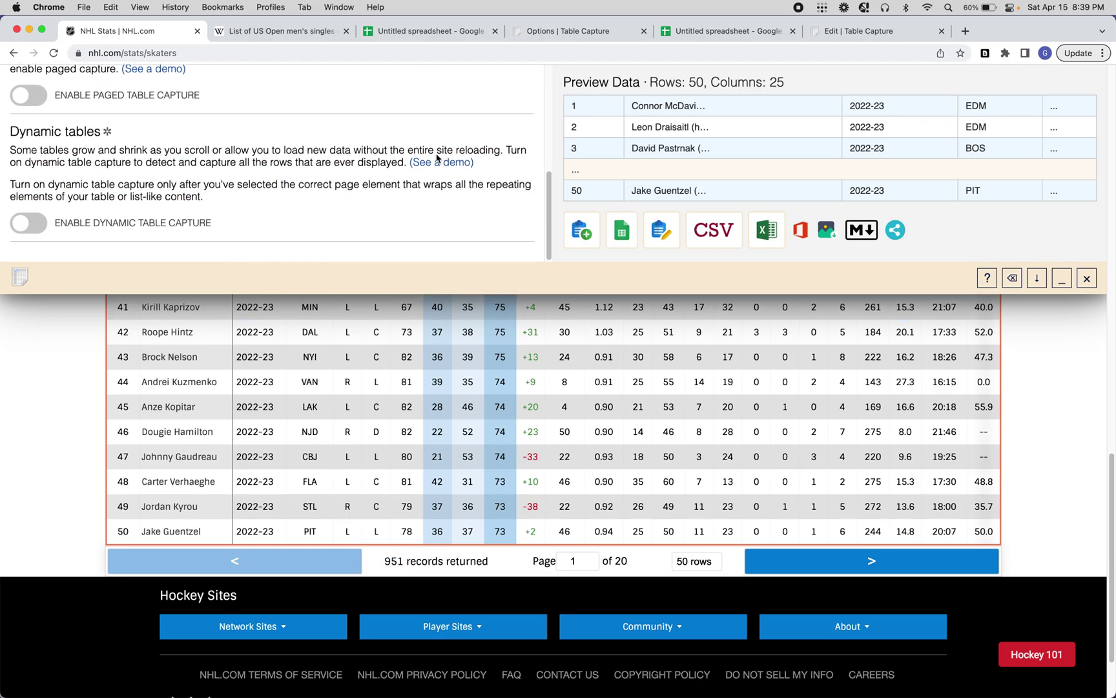
pyautogui.click(36, 226)
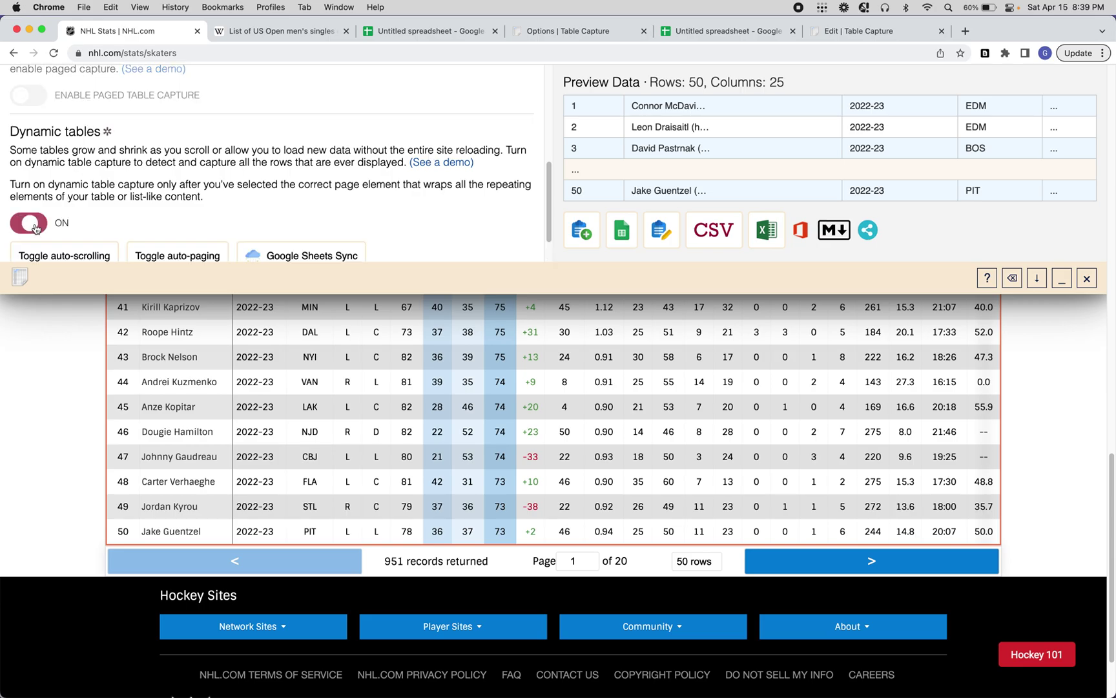
pyautogui.scroll(-2, 246, 177)
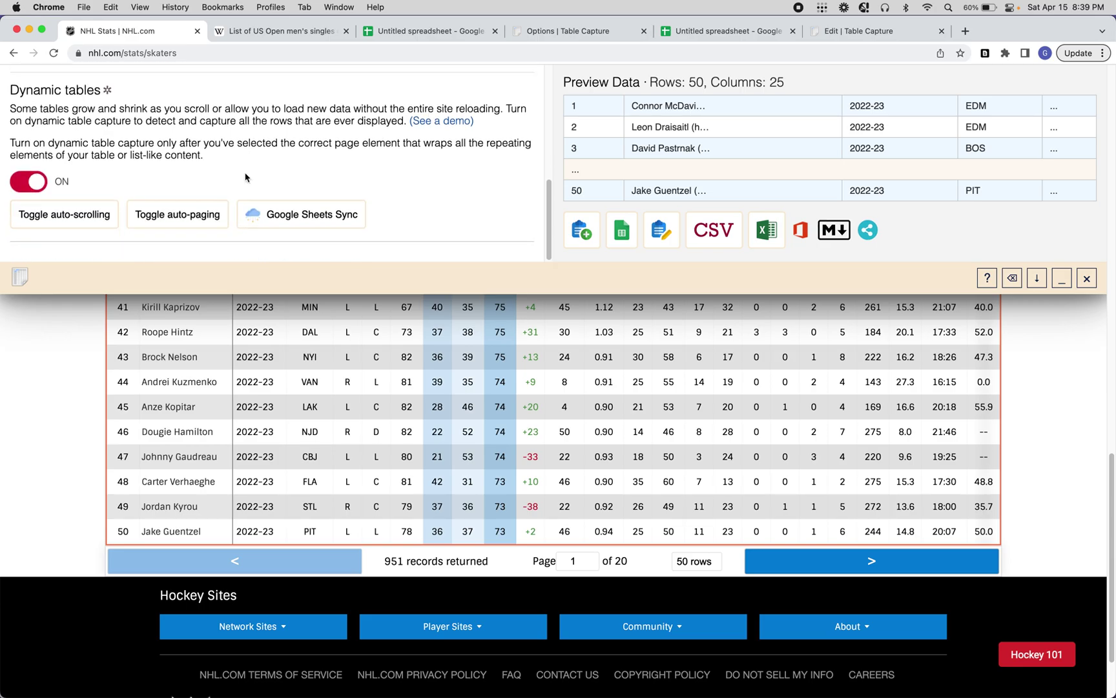
pyautogui.click(178, 215)
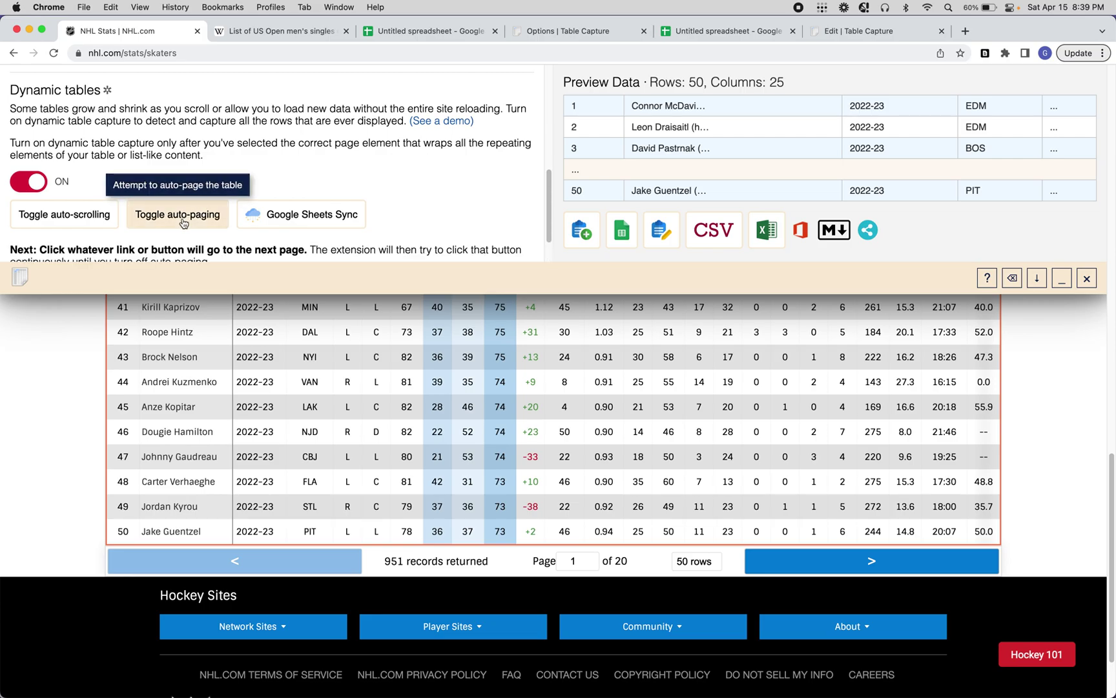
# Auto-page through the skater table from the next page, stopping once 500 rows are captured.
pyautogui.click(832, 557)
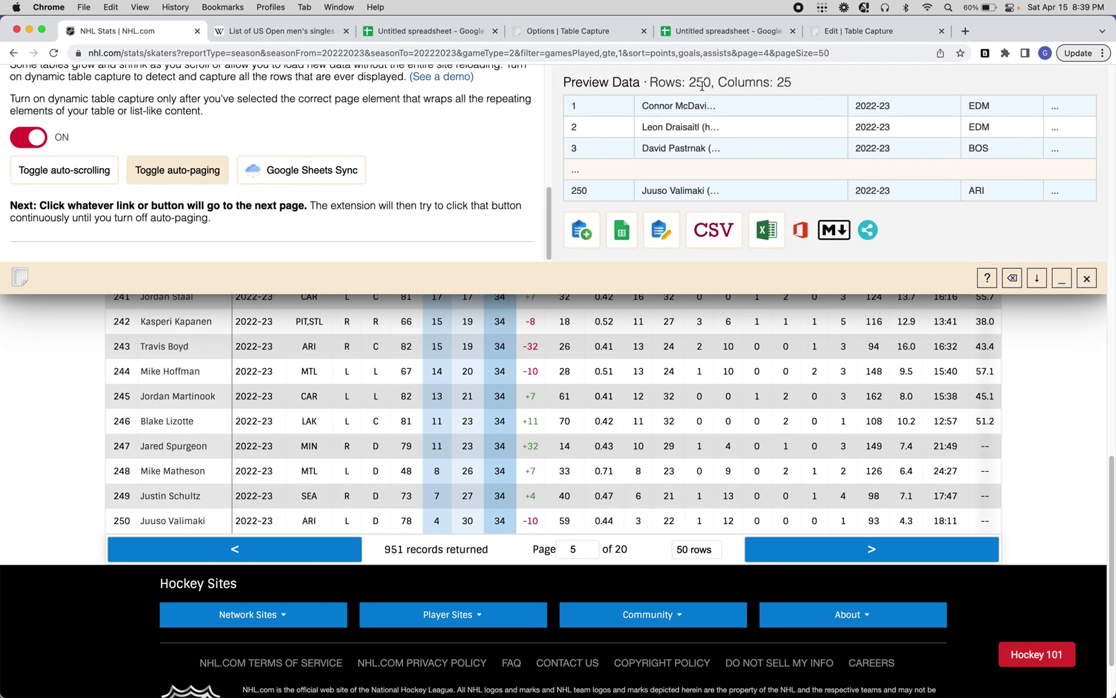
pyautogui.doubleClick(702, 86)
pyautogui.click(702, 86)
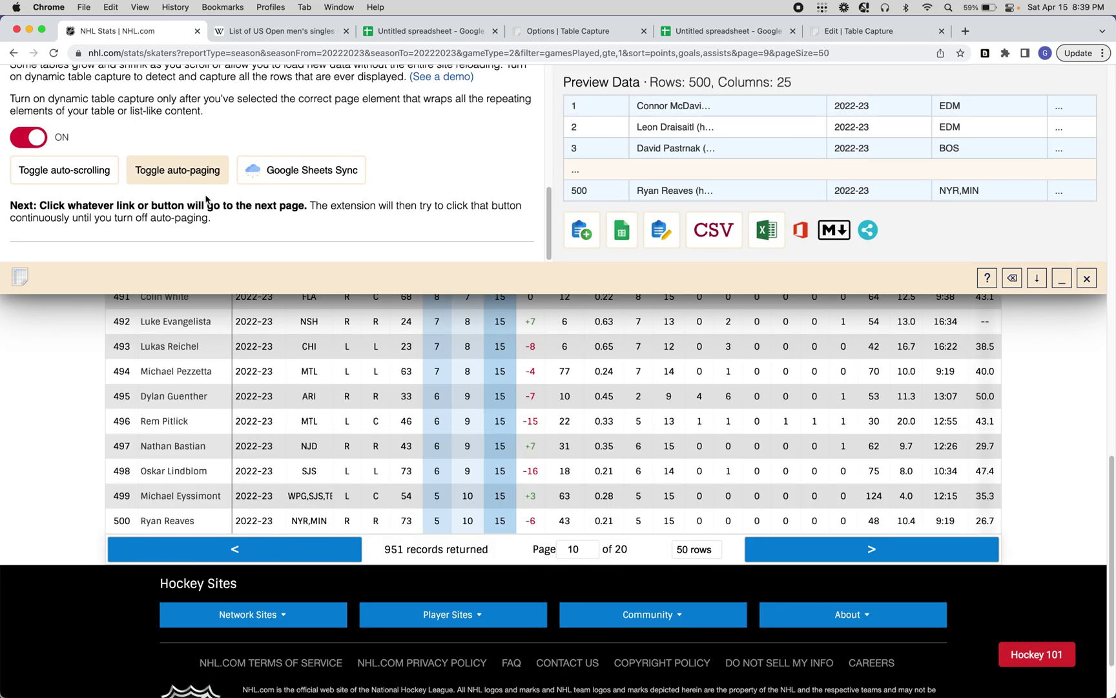
pyautogui.click(186, 172)
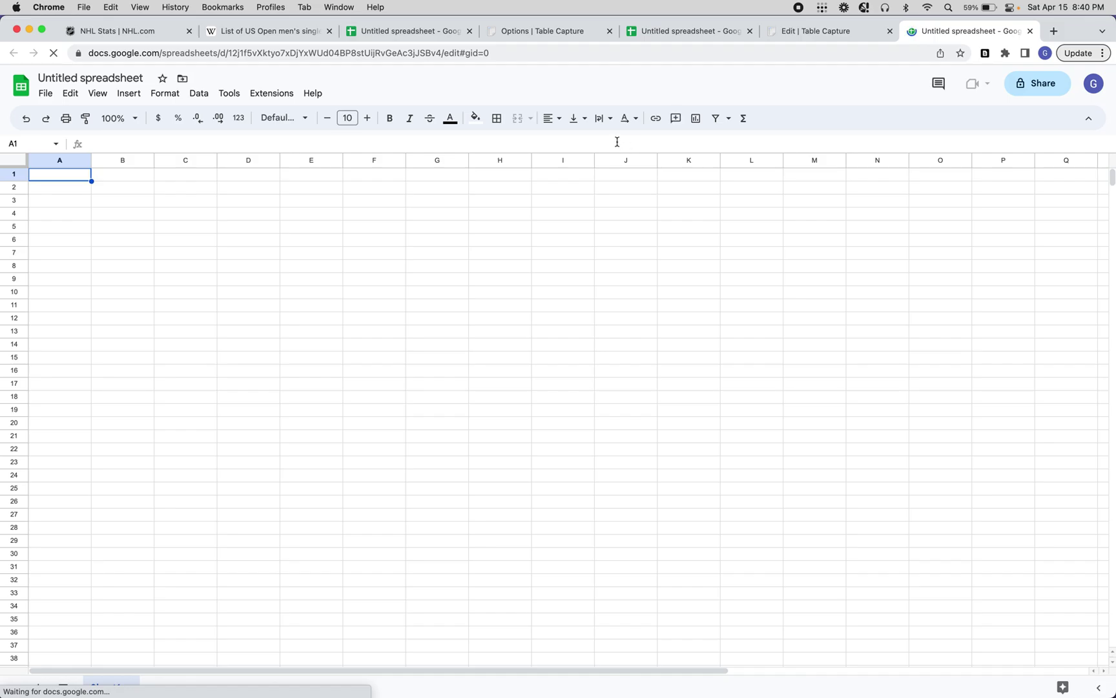
# Paste the captured skater table into the blank sheet and confirm it ends at row 500.
pyautogui.click(666, 137)
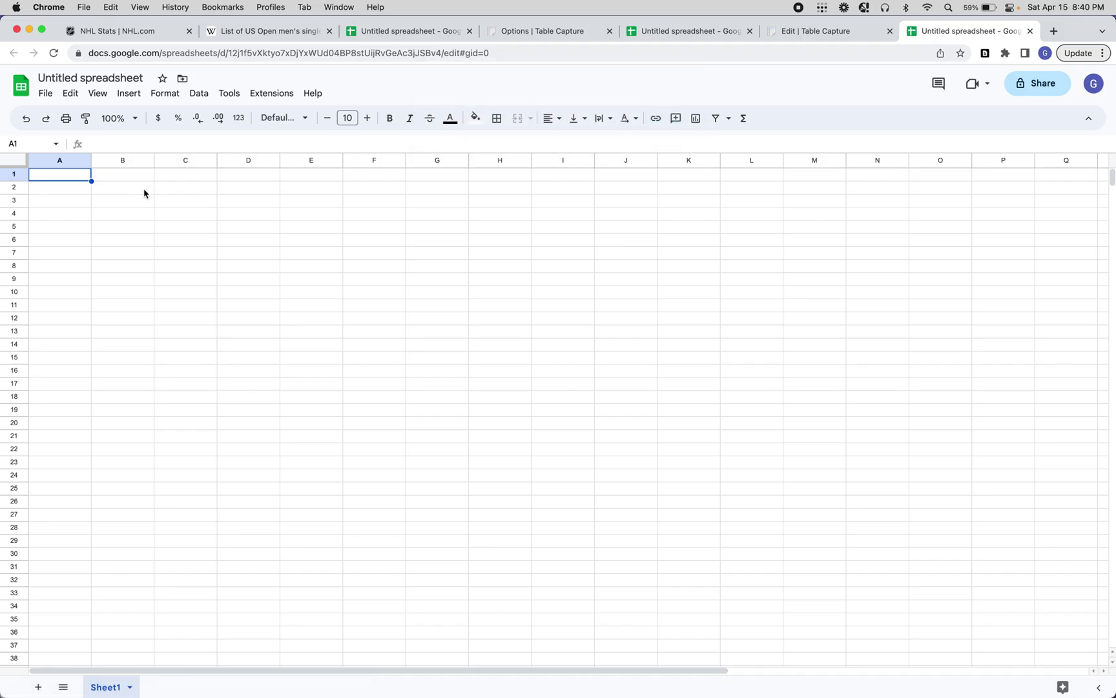
pyautogui.press('super+v')
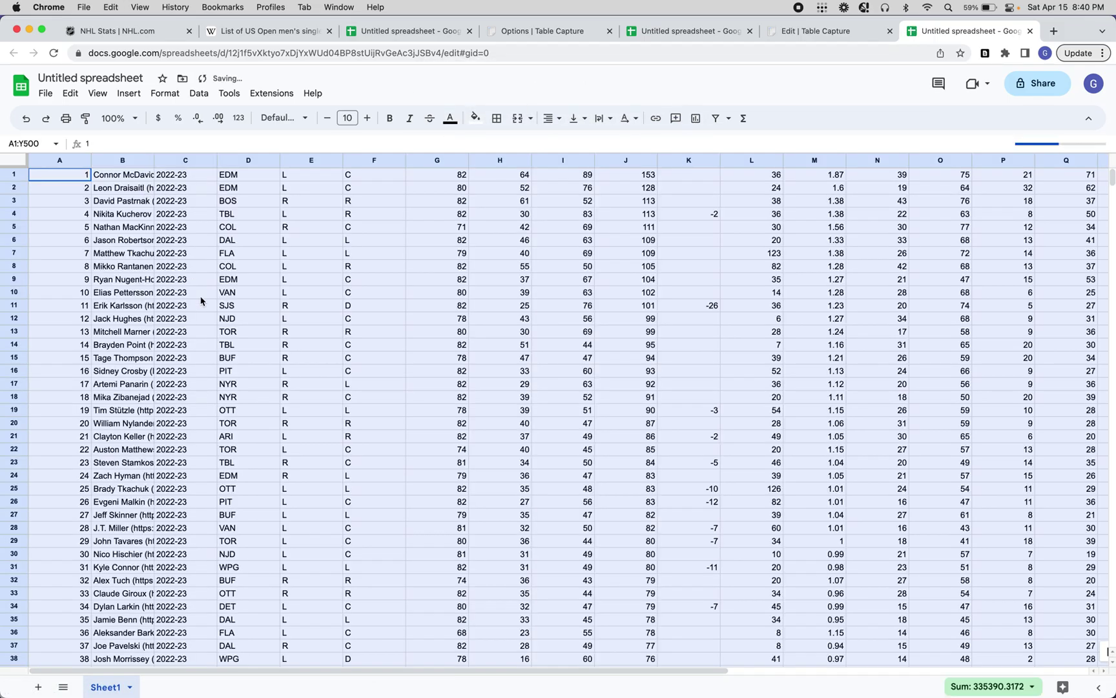
pyautogui.click(200, 295)
pyautogui.scroll(-20, 201, 300)
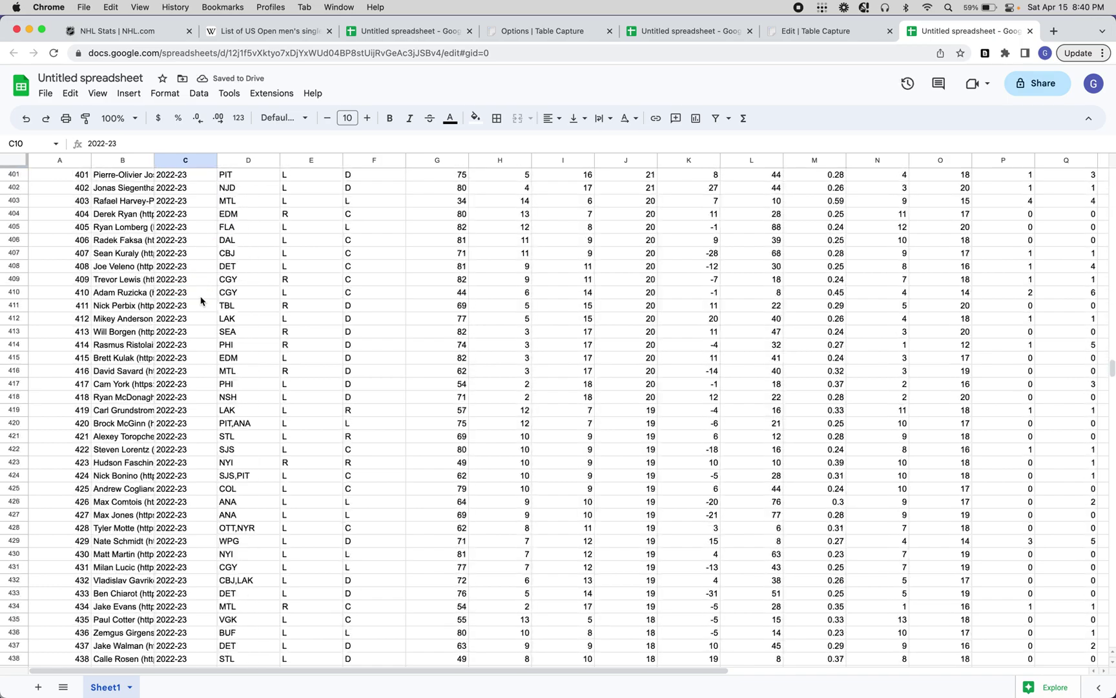
pyautogui.scroll(20, 201, 300)
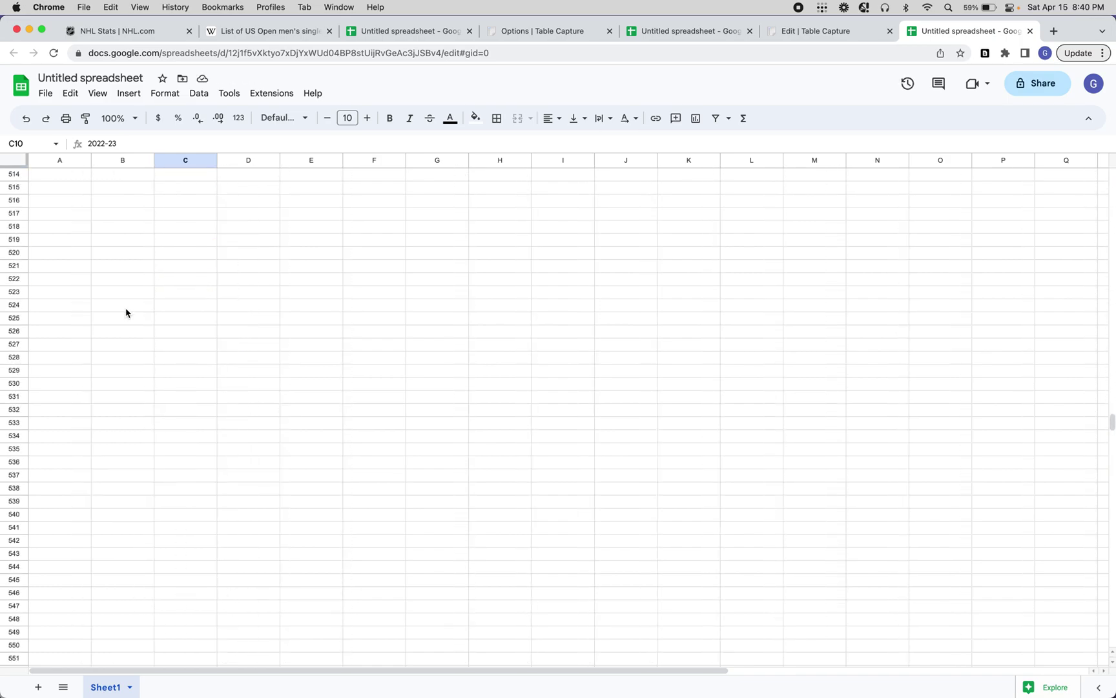
pyautogui.click(65, 450)
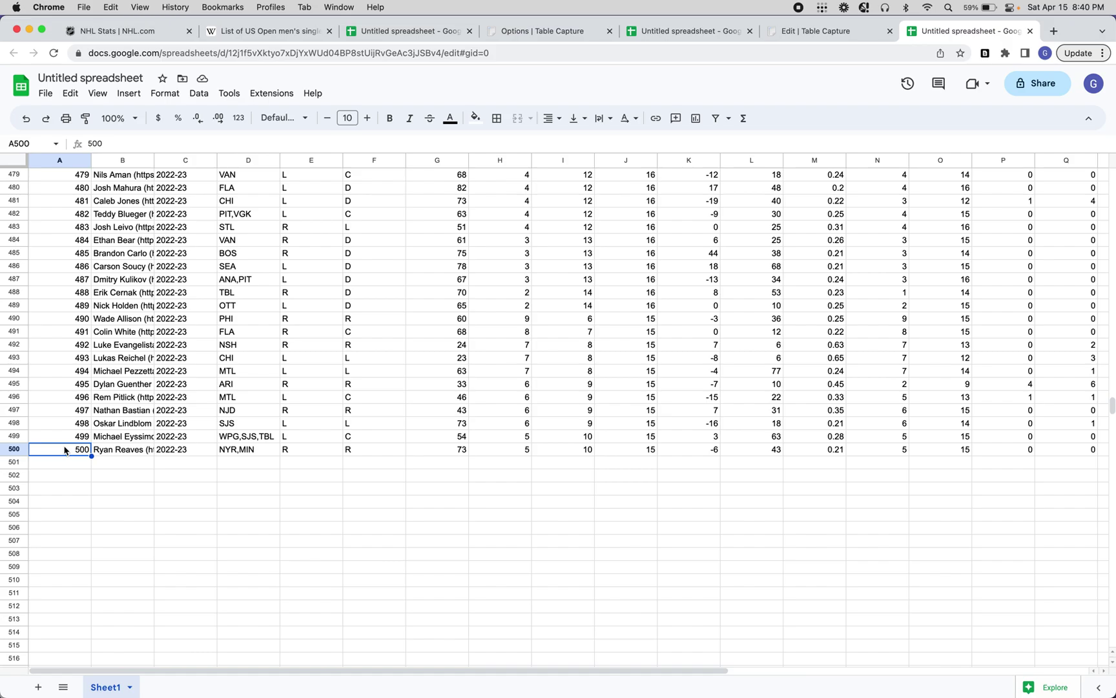
# Export the captured table from the NHL Stats tab as rt-tbody.xlsx and open it.
pyautogui.click(148, 31)
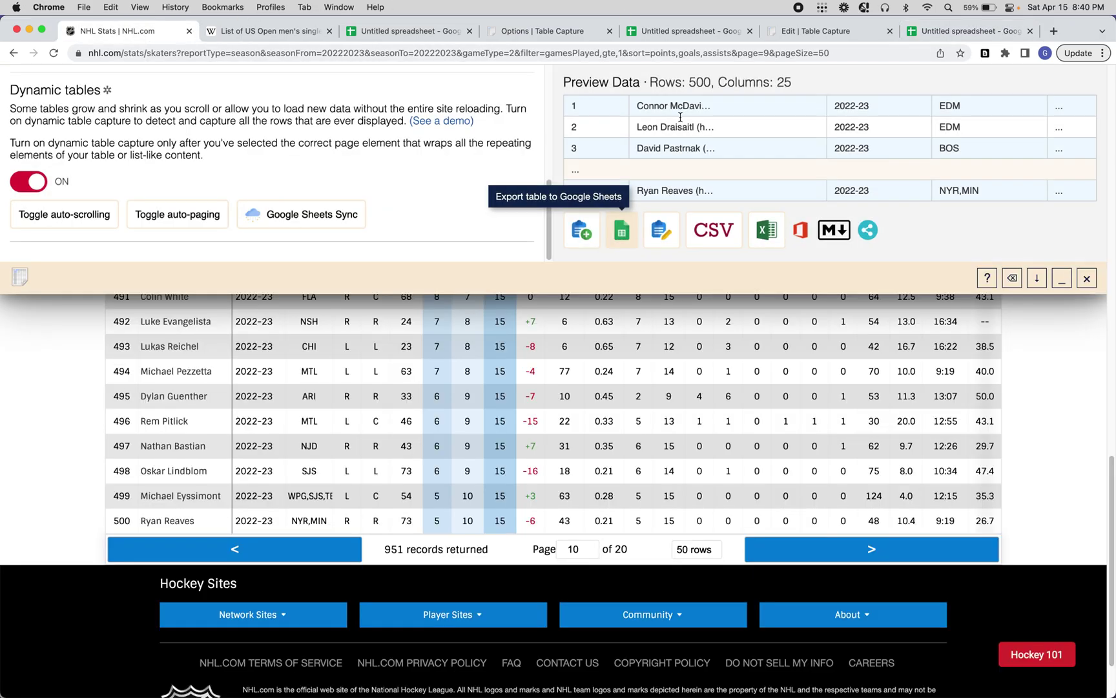
pyautogui.click(766, 232)
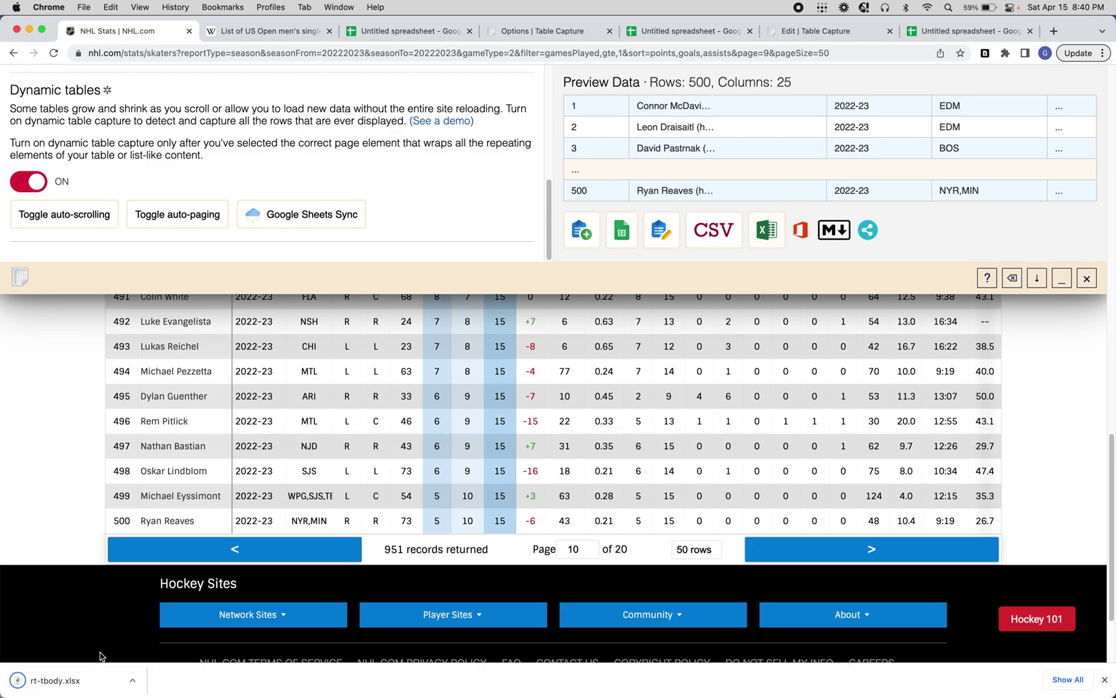
pyautogui.click(80, 676)
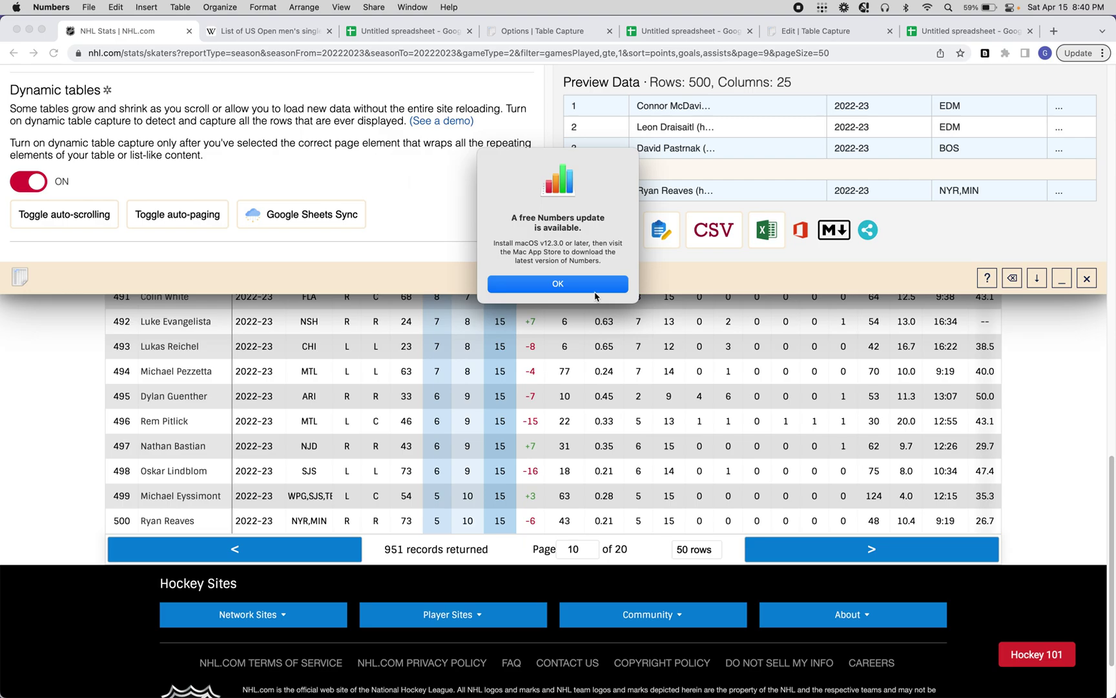
# Review the 500 skater rows in Numbers, then close the spreadsheet window.
pyautogui.click(573, 292)
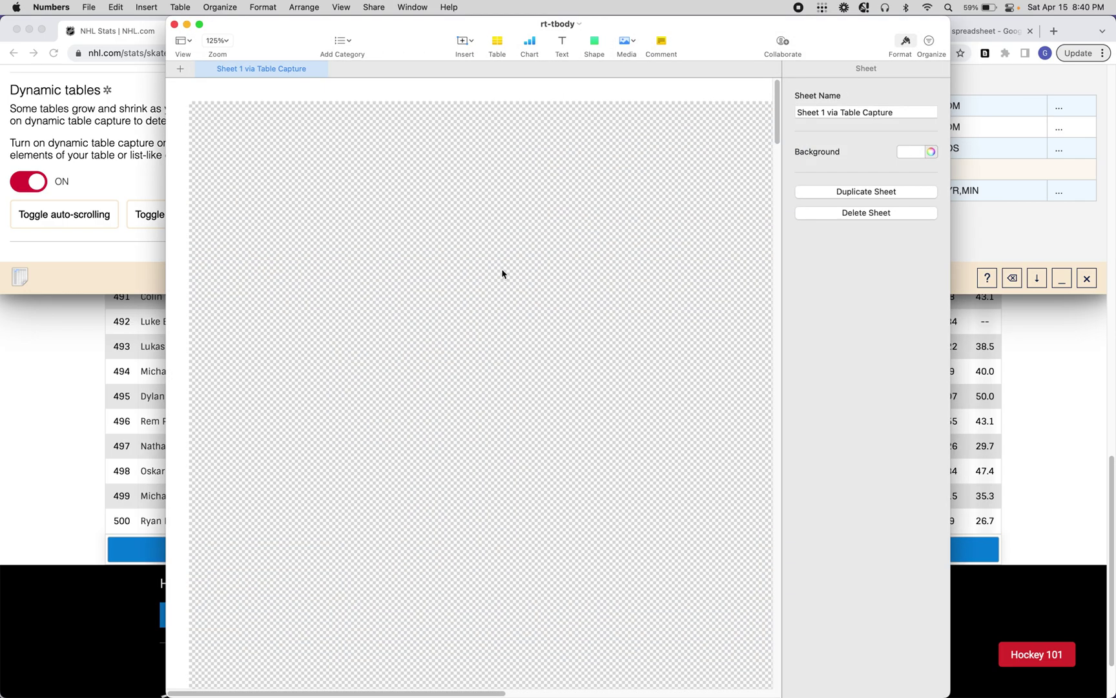
pyautogui.scroll(-20, 339, 269)
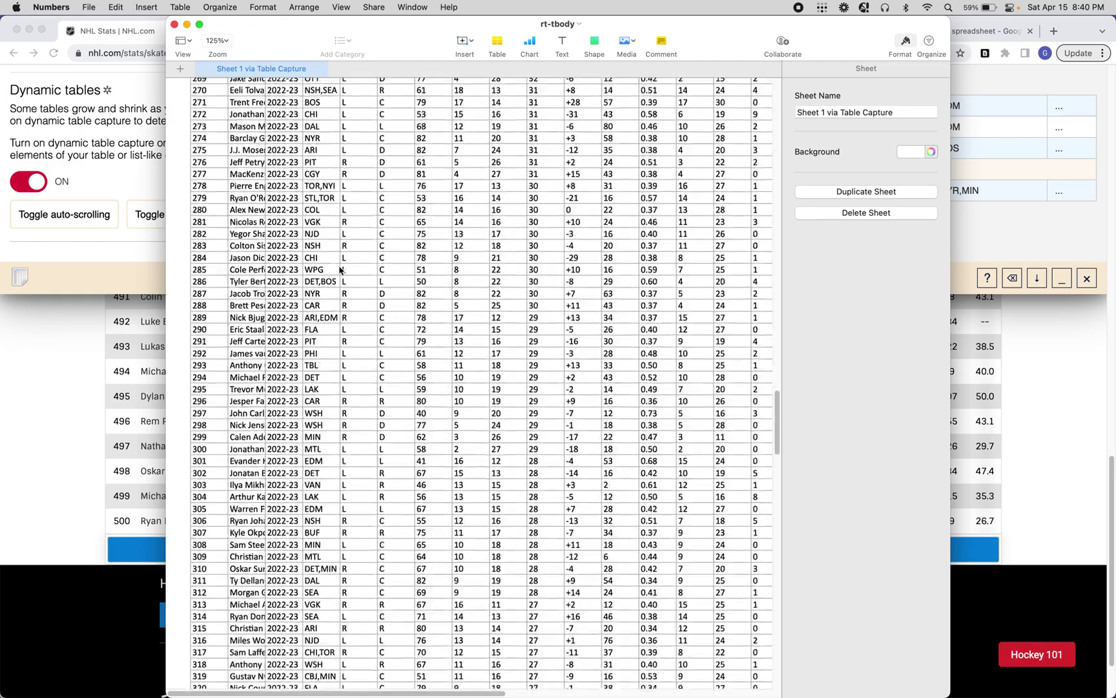
pyautogui.scroll(-10, 340, 269)
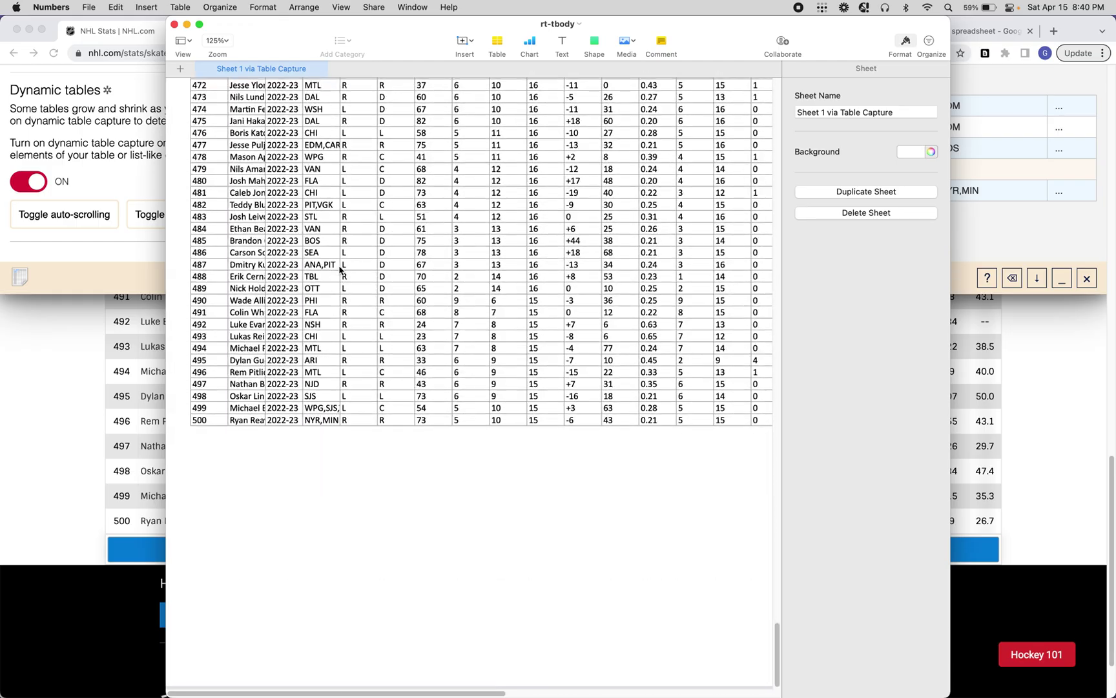
pyautogui.click(174, 24)
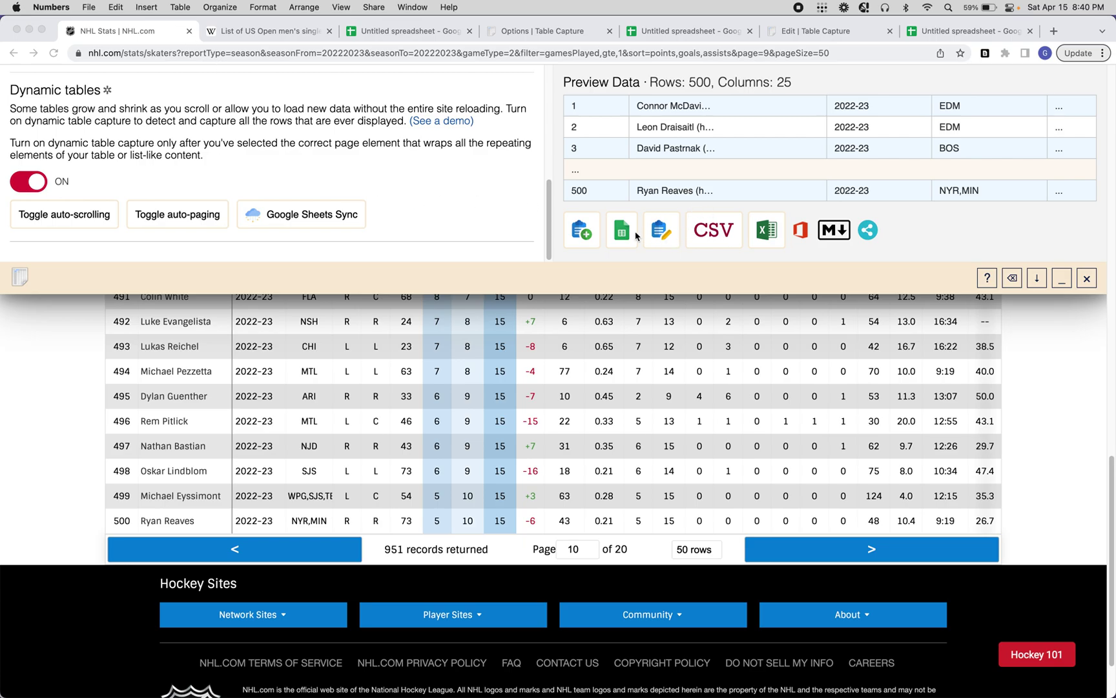
pyautogui.click(508, 211)
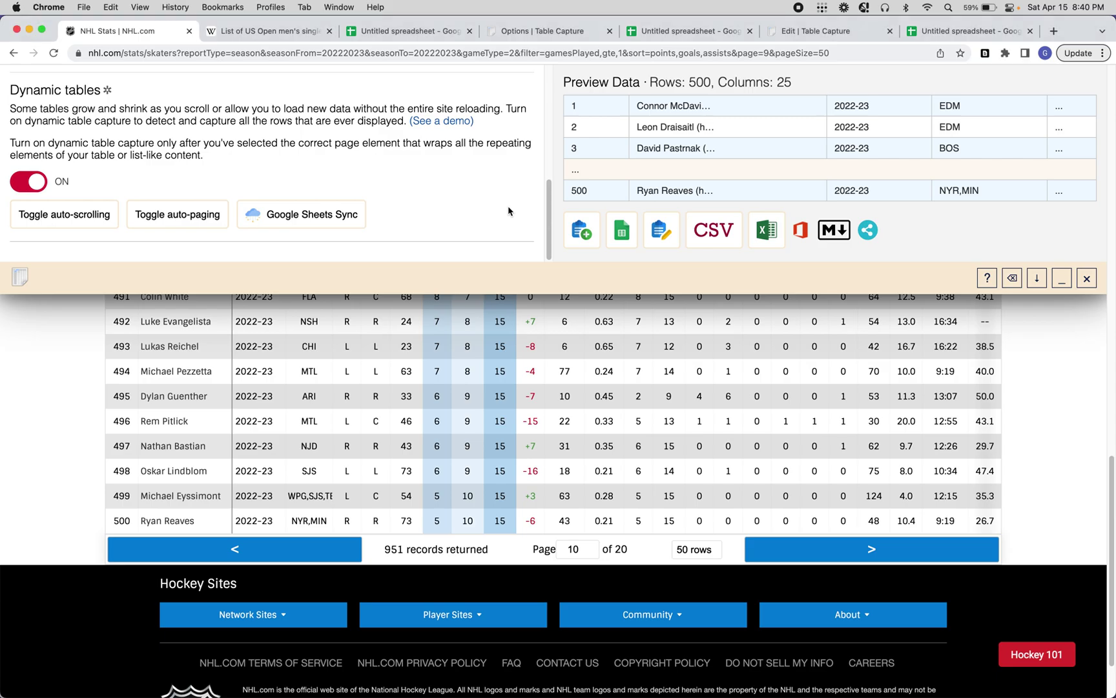